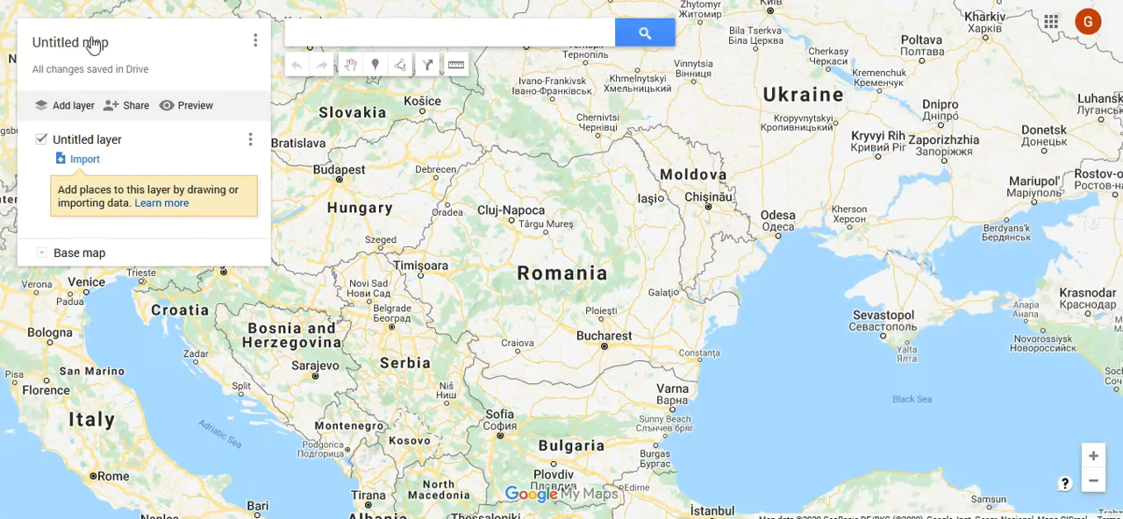
Step: Title the untitled map "Elemente de geografie politica"
{"action": "left_click", "coordinate": [93, 43]}
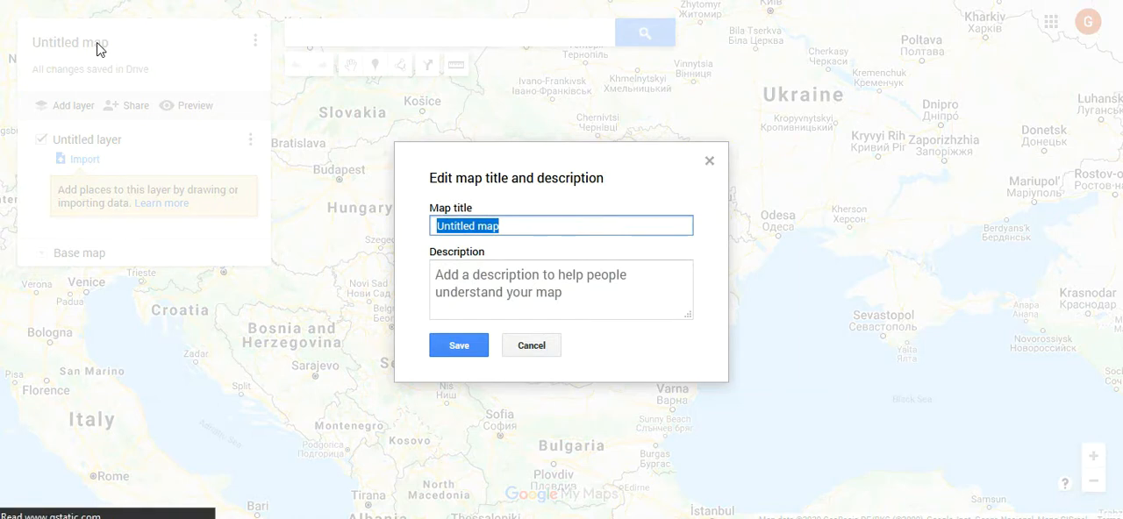
{"action": "type", "text": "Elemente de geografie politica"}
Step: Add the map description "Anul independentei si forma de guvernamant" and save the map details
{"action": "left_click", "coordinate": [511, 295]}
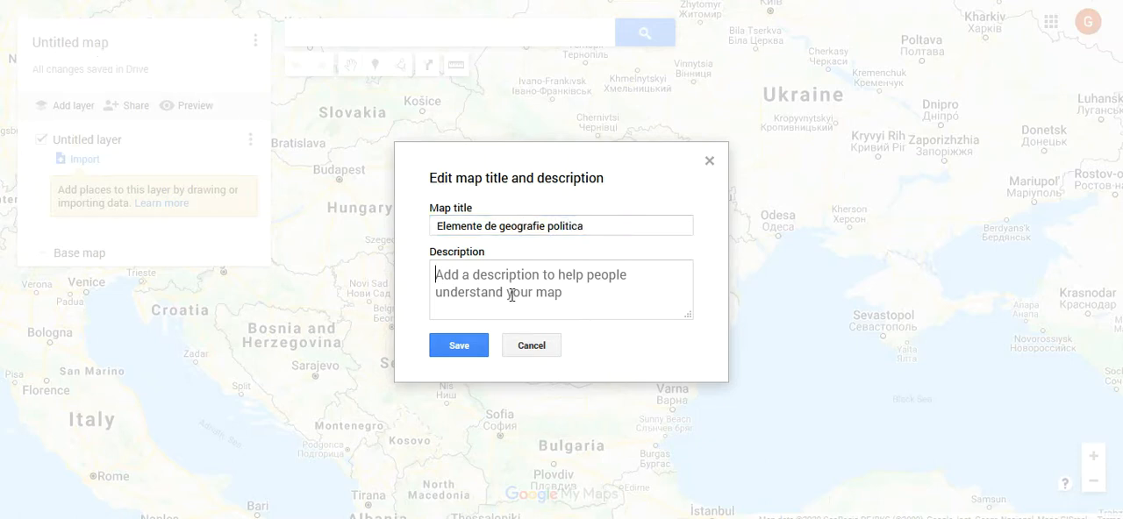
{"action": "type", "text": "Anul "}
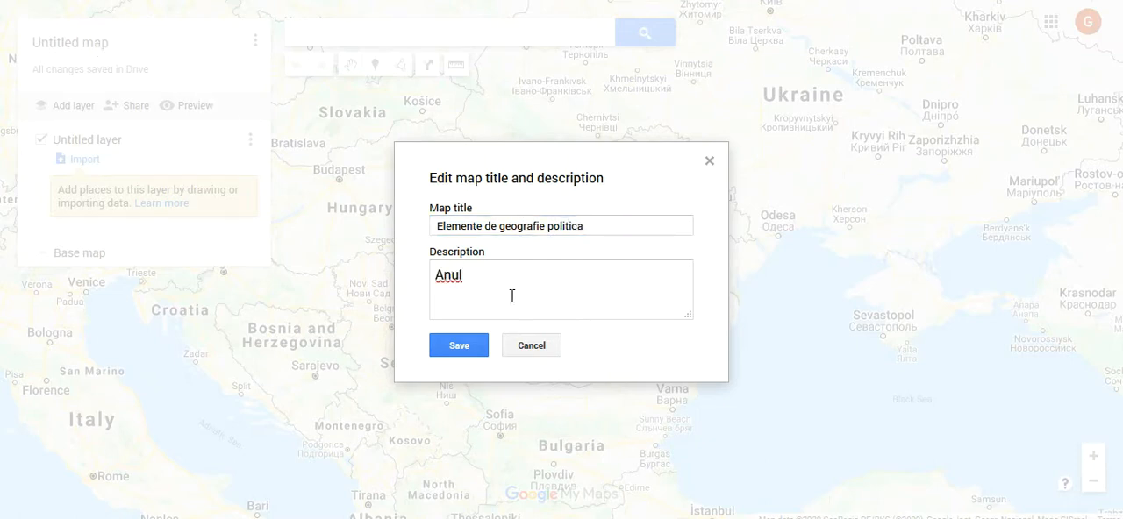
{"action": "type", "text": "independentei"}
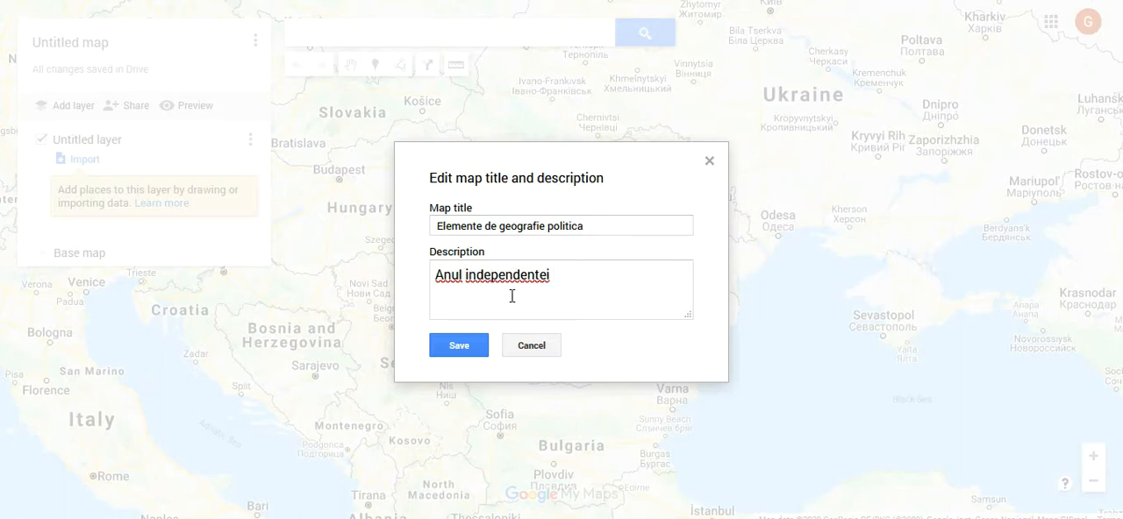
{"action": "type", "text": " si forma de guvernama"}
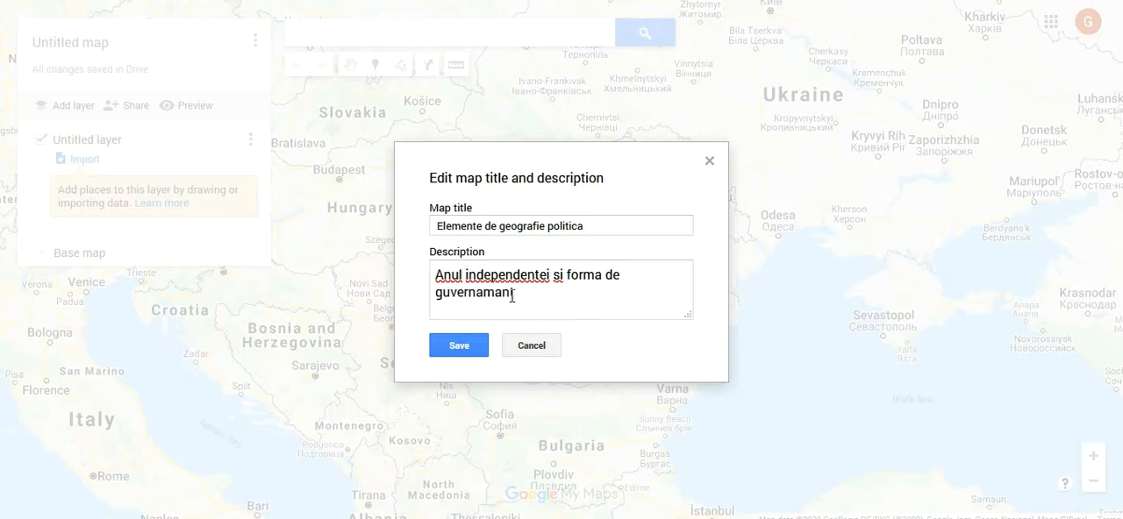
{"action": "type", "text": "nt"}
{"action": "left_click", "coordinate": [458, 346]}
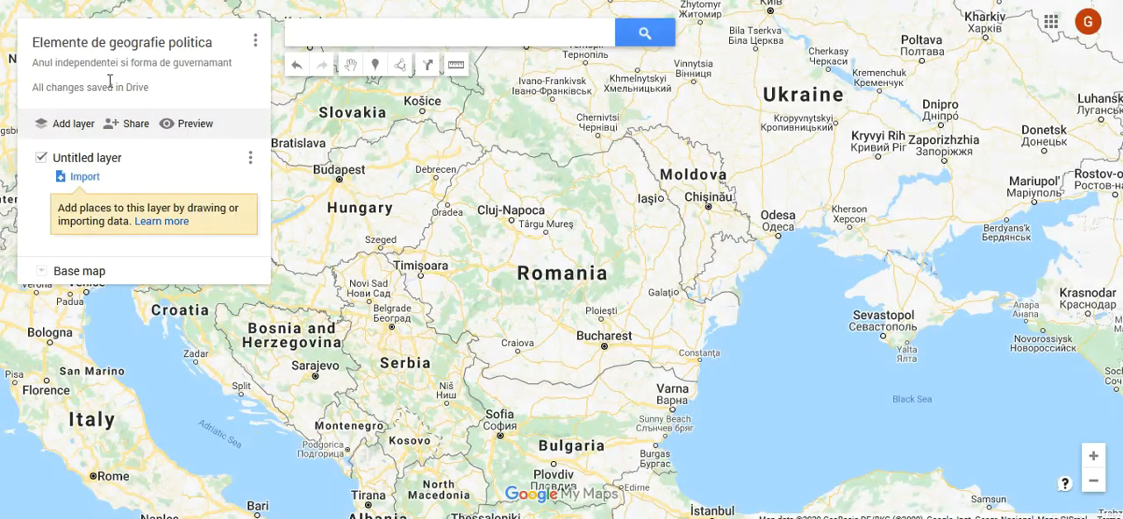
Step: Rename the untitled layer as "Tari"
{"action": "left_click", "coordinate": [111, 161]}
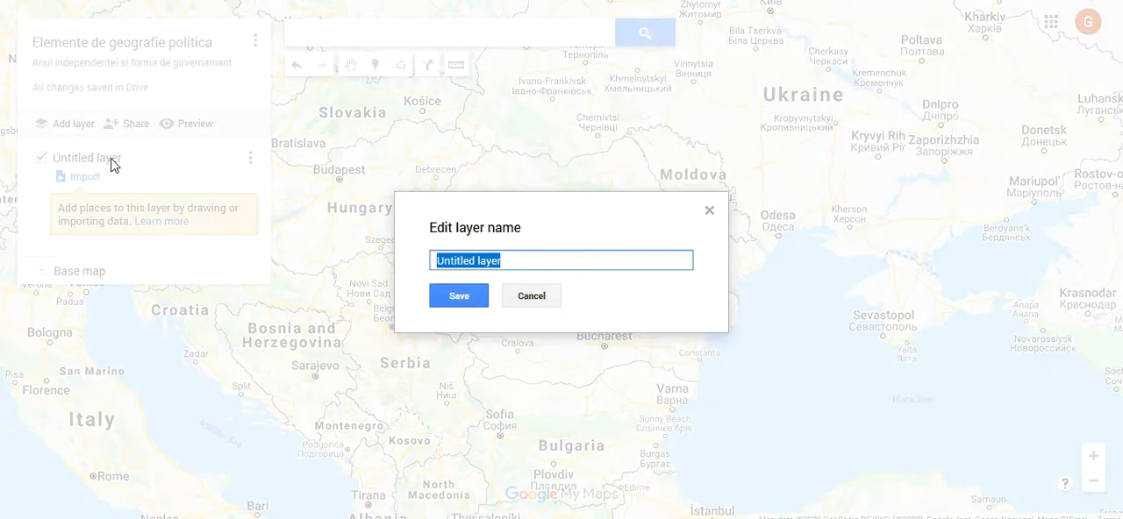
{"action": "type", "text": "Tari"}
{"action": "key", "text": "Return"}
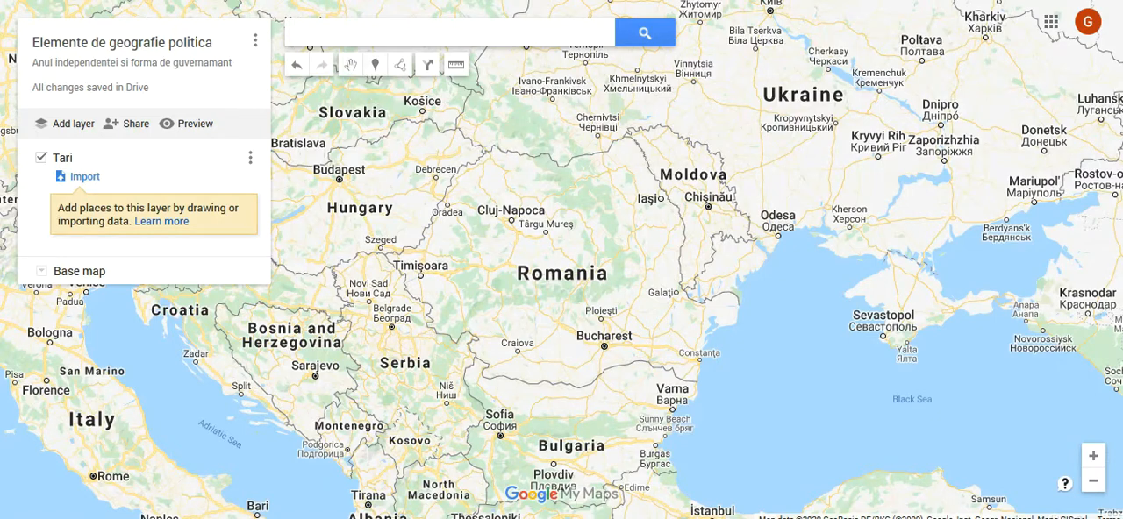
Step: Delete the description column from the data table of the Tari layer
{"action": "left_click", "coordinate": [250, 162]}
{"action": "left_click", "coordinate": [225, 242]}
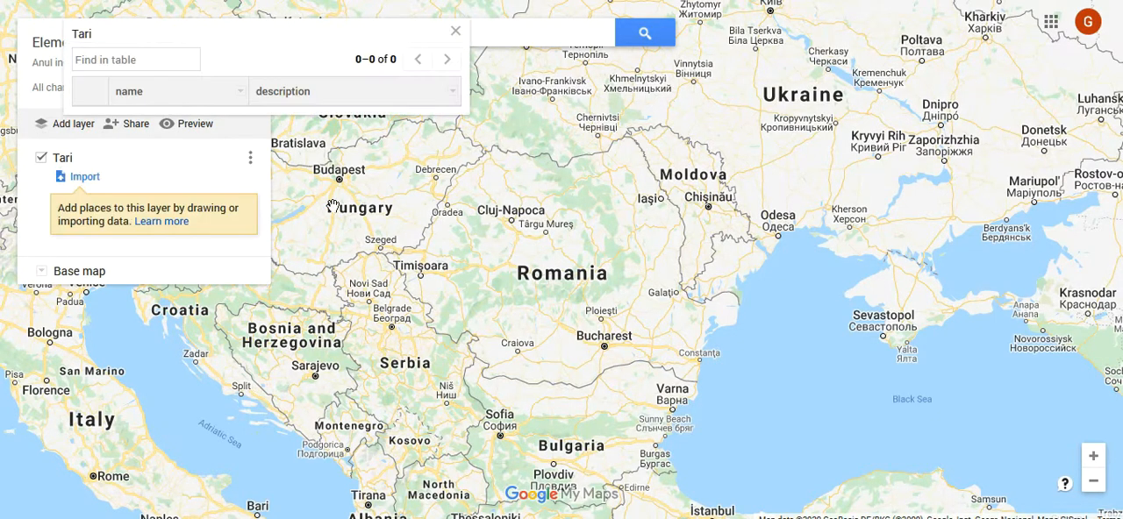
{"action": "left_click", "coordinate": [451, 91]}
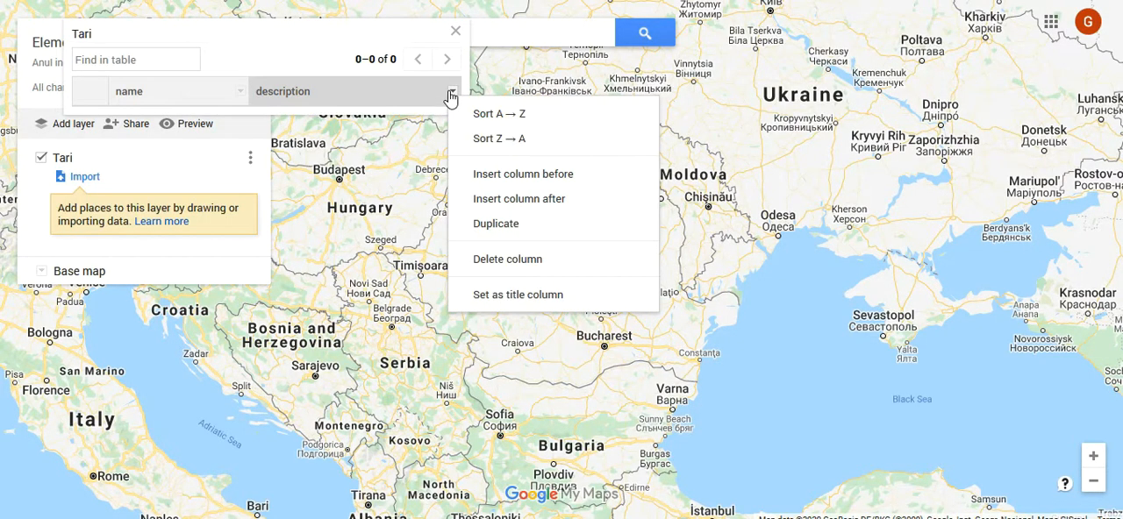
{"action": "left_click", "coordinate": [506, 260]}
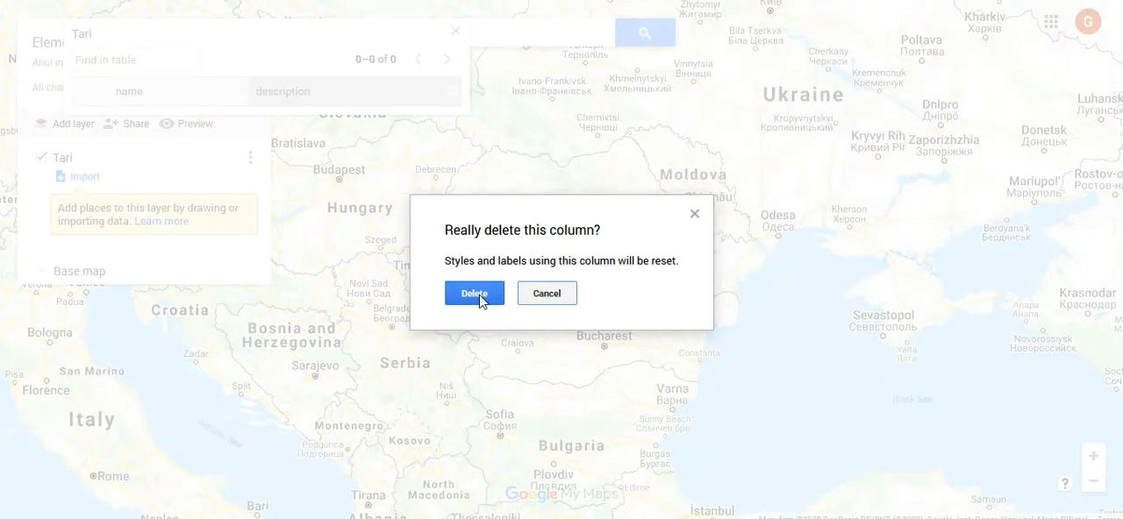
{"action": "left_click", "coordinate": [481, 298]}
Step: Insert a Number column named "Anul independentei" after the name column in the Tari table
{"action": "left_click", "coordinate": [451, 91]}
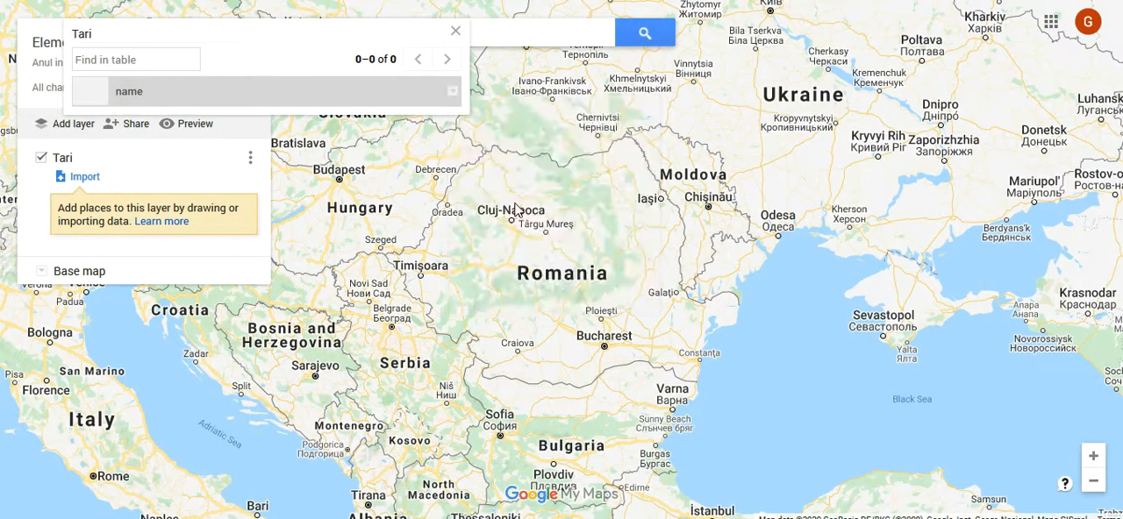
{"action": "left_click", "coordinate": [516, 209]}
{"action": "left_click", "coordinate": [538, 251]}
{"action": "type", "text": "An"}
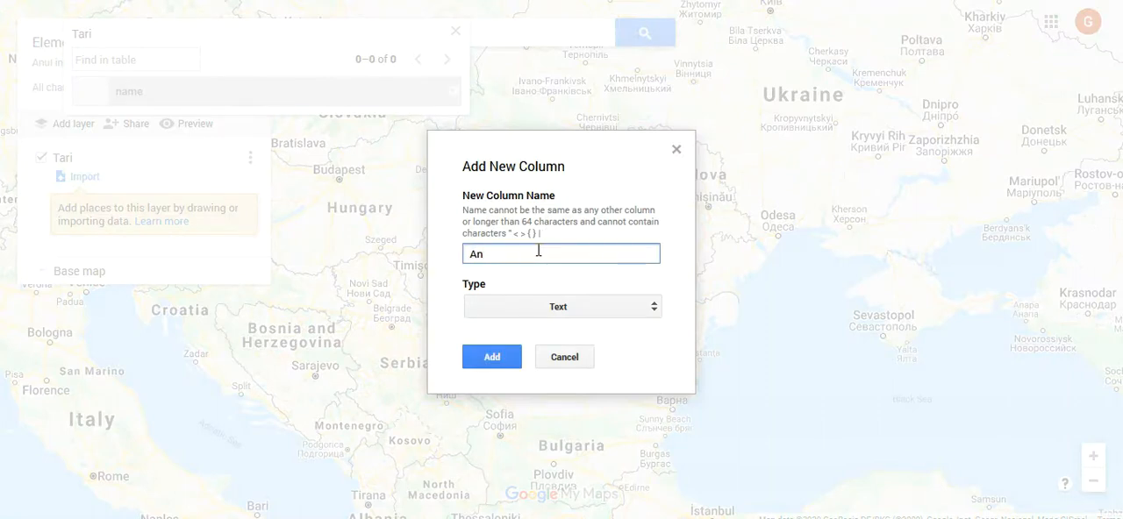
{"action": "type", "text": "ul independentei"}
{"action": "left_click", "coordinate": [566, 308]}
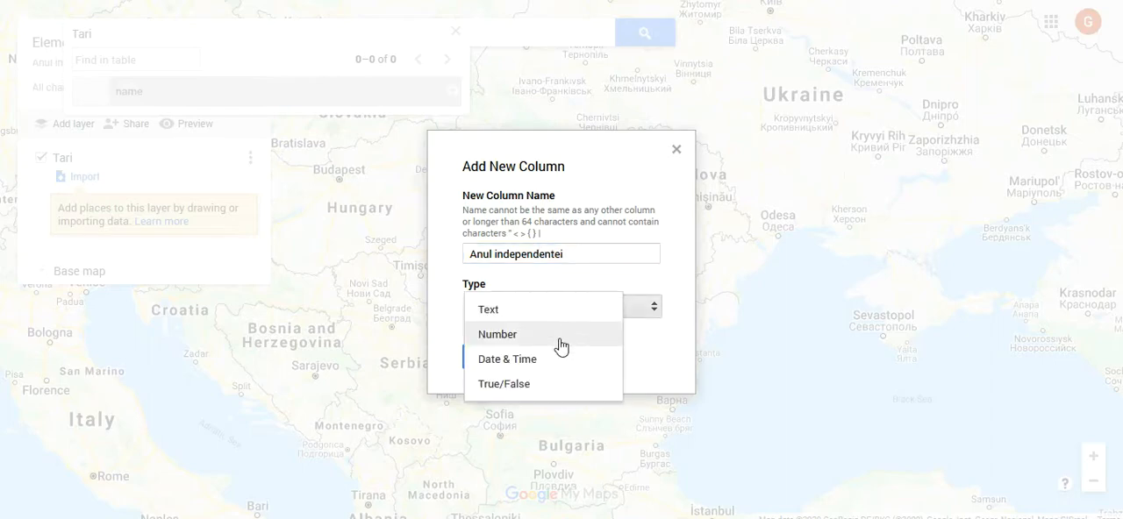
{"action": "left_click", "coordinate": [561, 342]}
{"action": "left_click", "coordinate": [492, 358]}
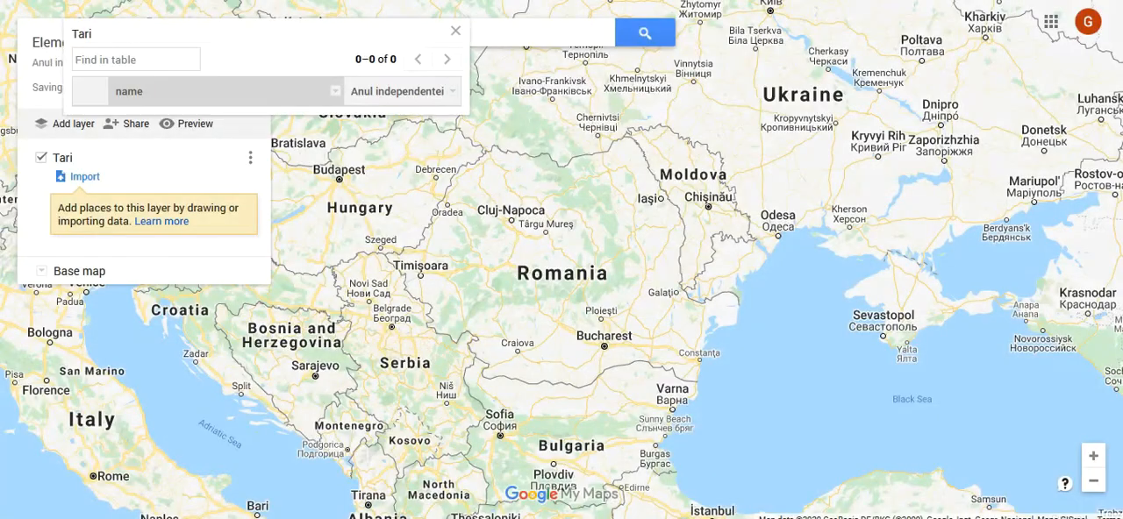
Step: Insert a Text column named "Forma de guvernamant" after the Anul independentei column
{"action": "left_click", "coordinate": [454, 90]}
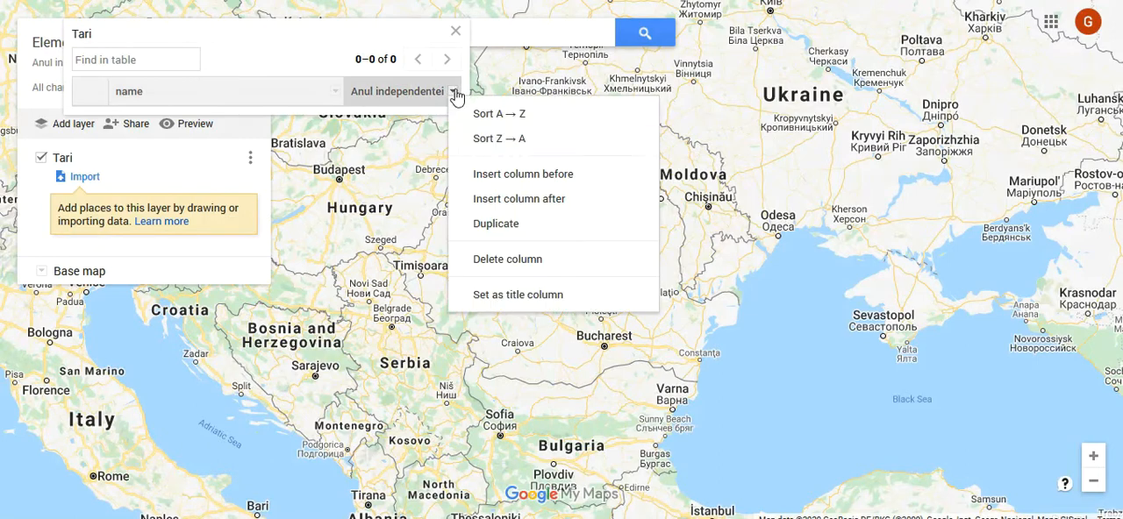
{"action": "left_click", "coordinate": [496, 202]}
{"action": "left_click", "coordinate": [527, 252]}
{"action": "type", "text": "Forma de"}
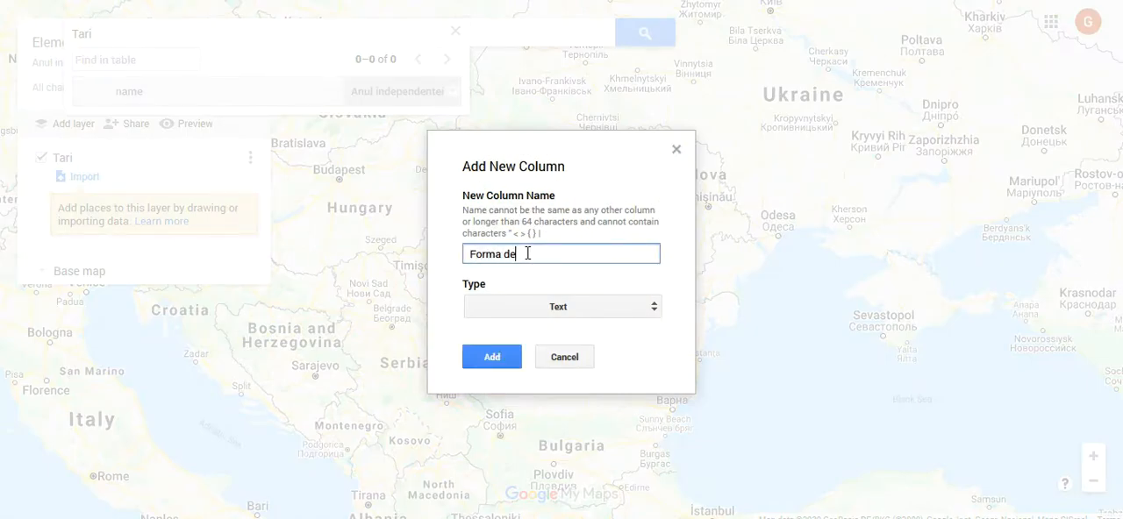
{"action": "type", "text": " guvernama"}
{"action": "left_click", "coordinate": [539, 313]}
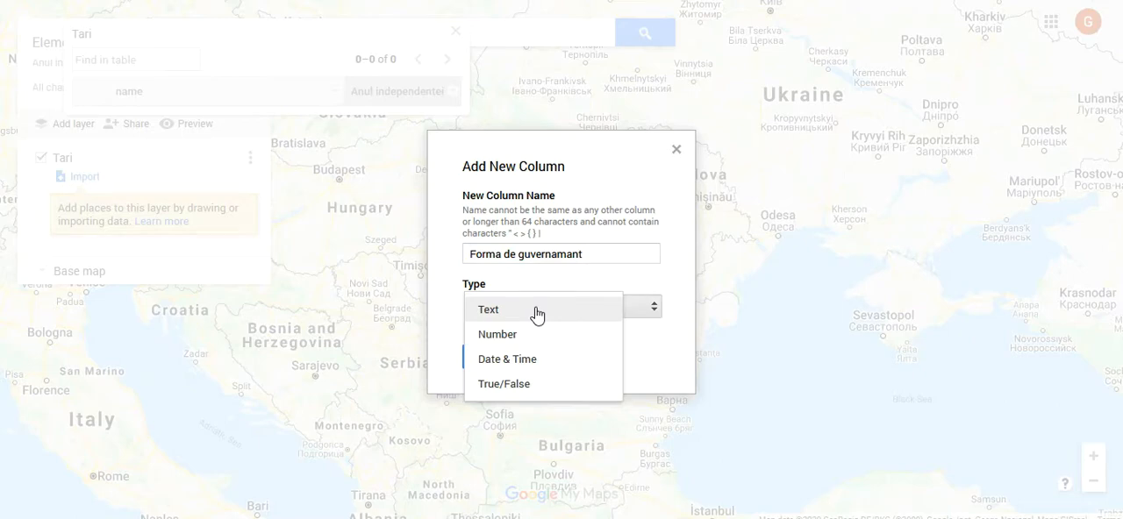
{"action": "left_click", "coordinate": [534, 311]}
{"action": "left_click", "coordinate": [494, 359]}
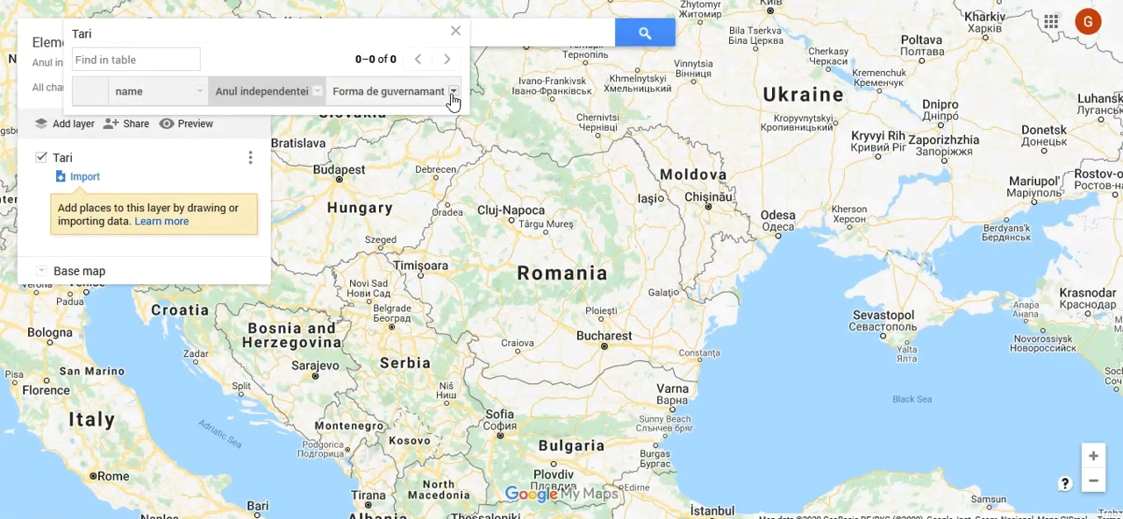
Step: Insert a Text column named "Capitala de stat" after Forma de guvernamant and close the data table
{"action": "left_click", "coordinate": [452, 91]}
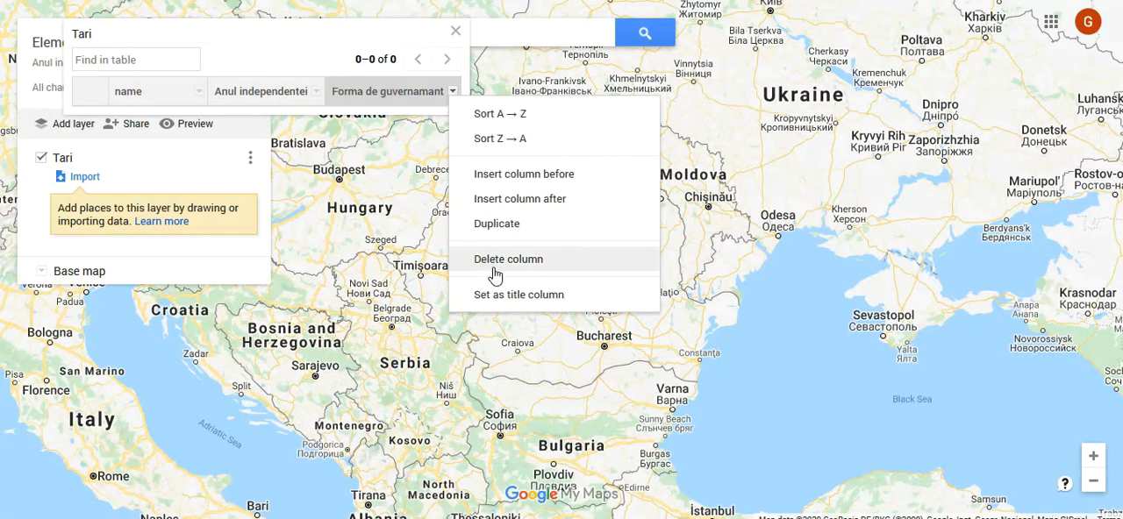
{"action": "left_click", "coordinate": [521, 208]}
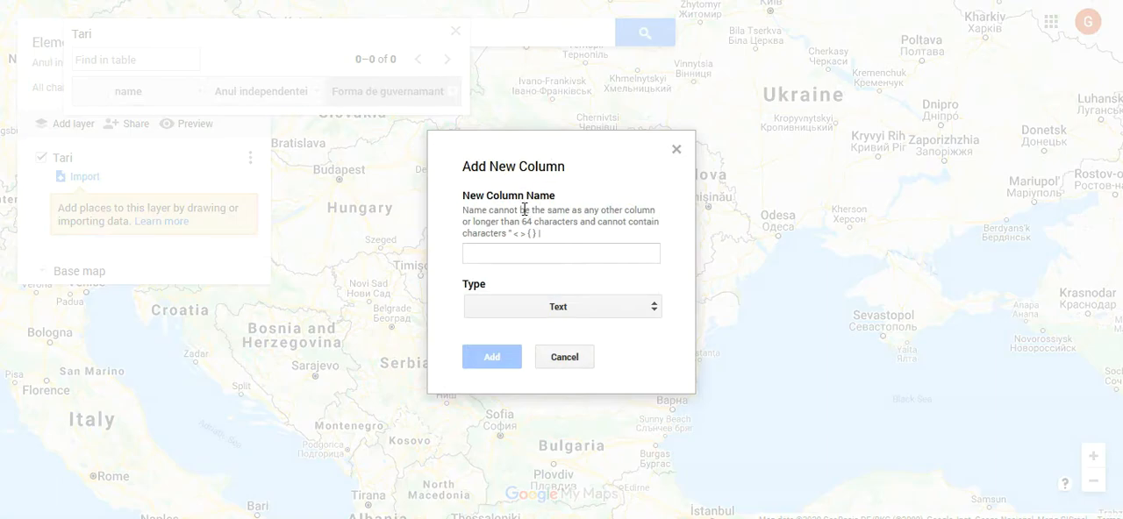
{"action": "left_click", "coordinate": [533, 259]}
{"action": "type", "text": "Capitala de stat"}
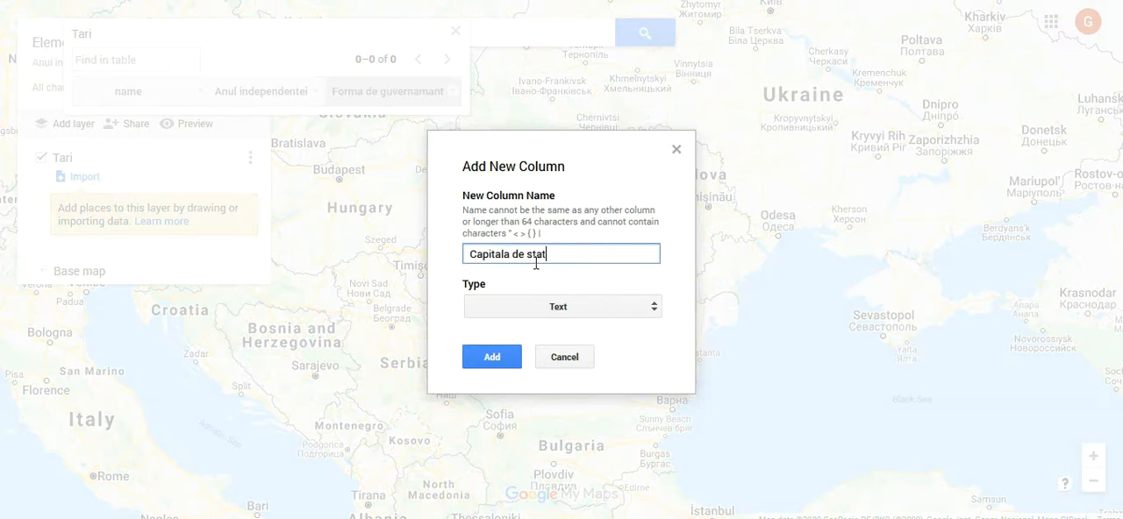
{"action": "left_click", "coordinate": [561, 306]}
{"action": "left_click", "coordinate": [565, 309]}
{"action": "left_click", "coordinate": [492, 360]}
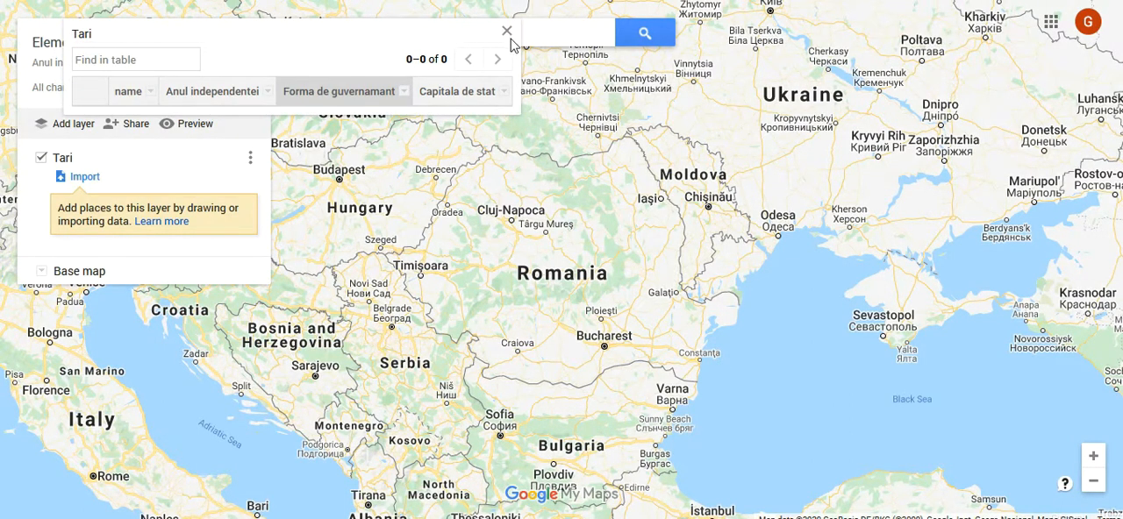
{"action": "left_click", "coordinate": [506, 35]}
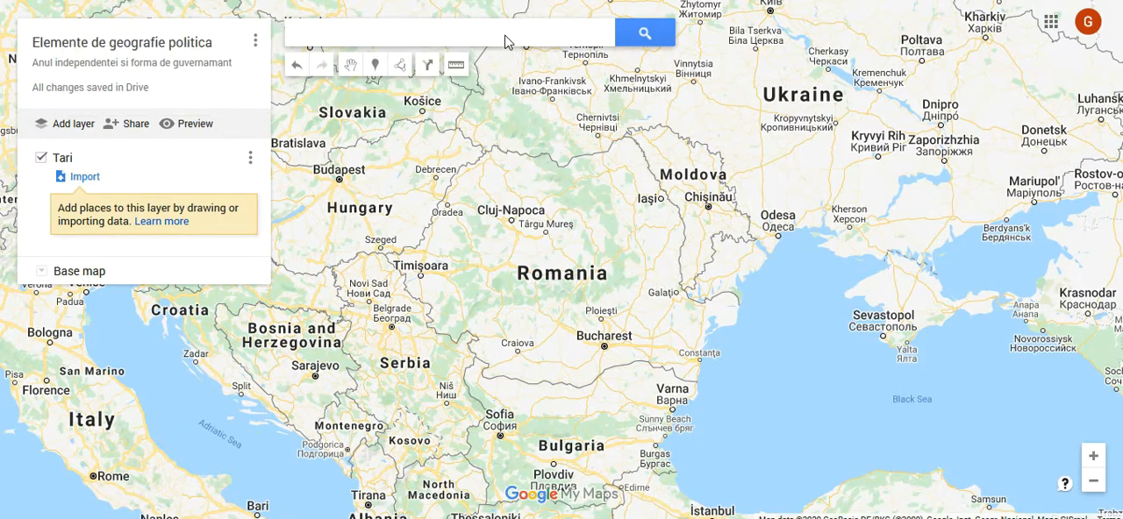
Step: Place a marker on Romania in the Tari layer and name it "Romania"
{"action": "scroll", "coordinate": [482, 230], "scroll_direction": "down", "scroll_amount": 1}
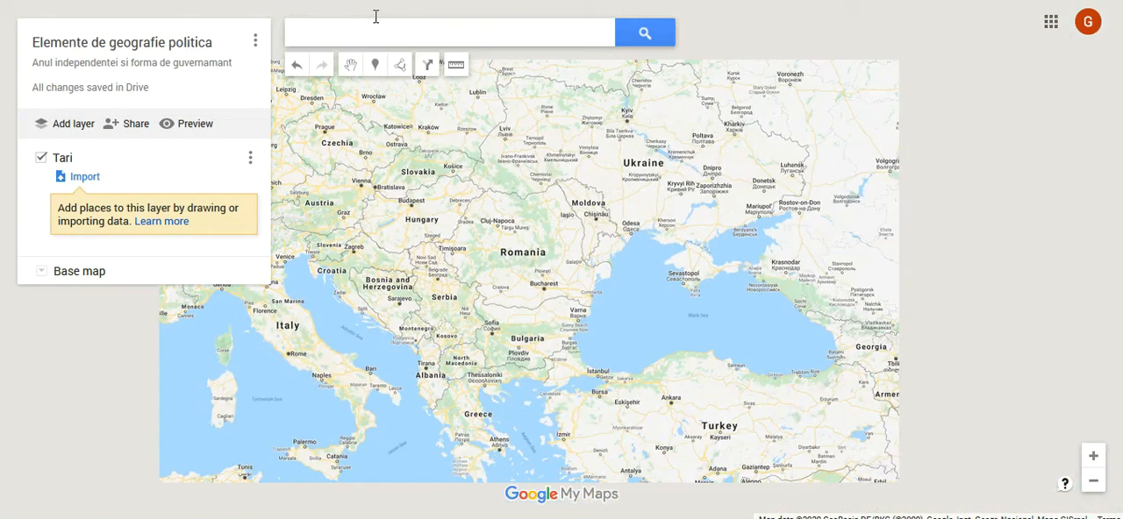
{"action": "left_click", "coordinate": [377, 66]}
{"action": "scroll", "coordinate": [506, 253], "scroll_direction": "up", "scroll_amount": 1}
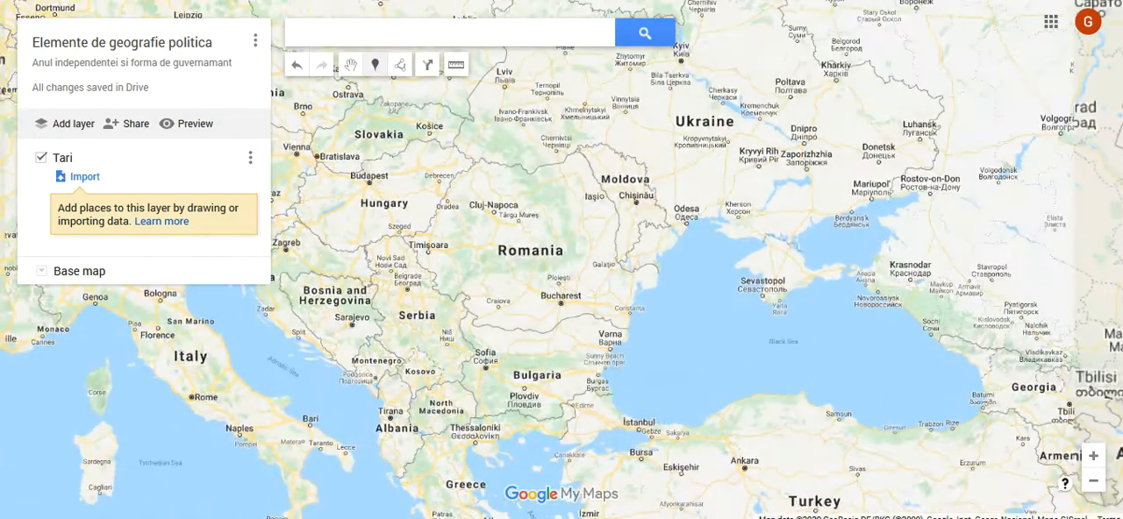
{"action": "left_click", "coordinate": [530, 242]}
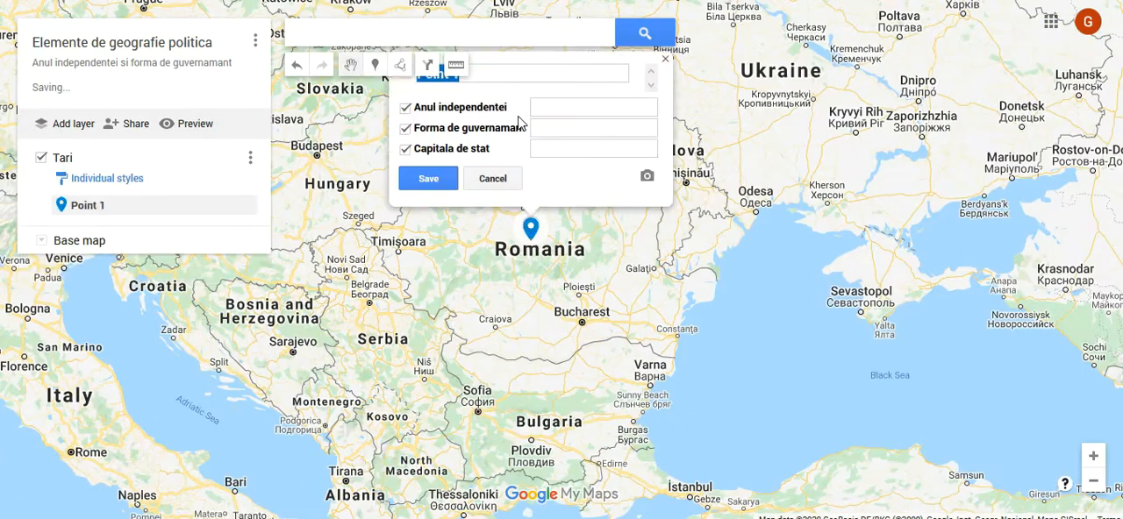
{"action": "left_click", "coordinate": [509, 81]}
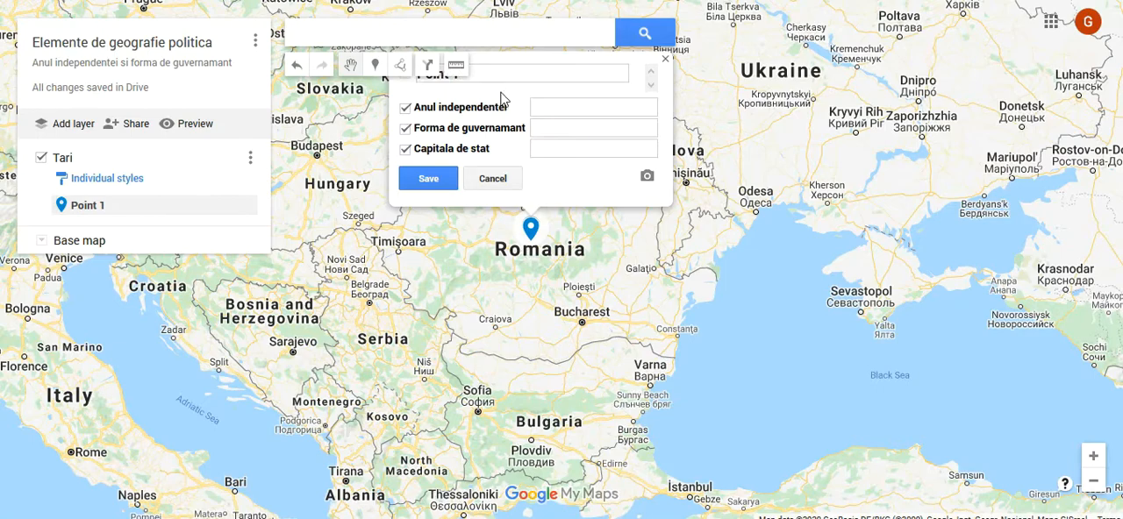
{"action": "scroll", "coordinate": [779, 149], "scroll_direction": "up", "scroll_amount": 1}
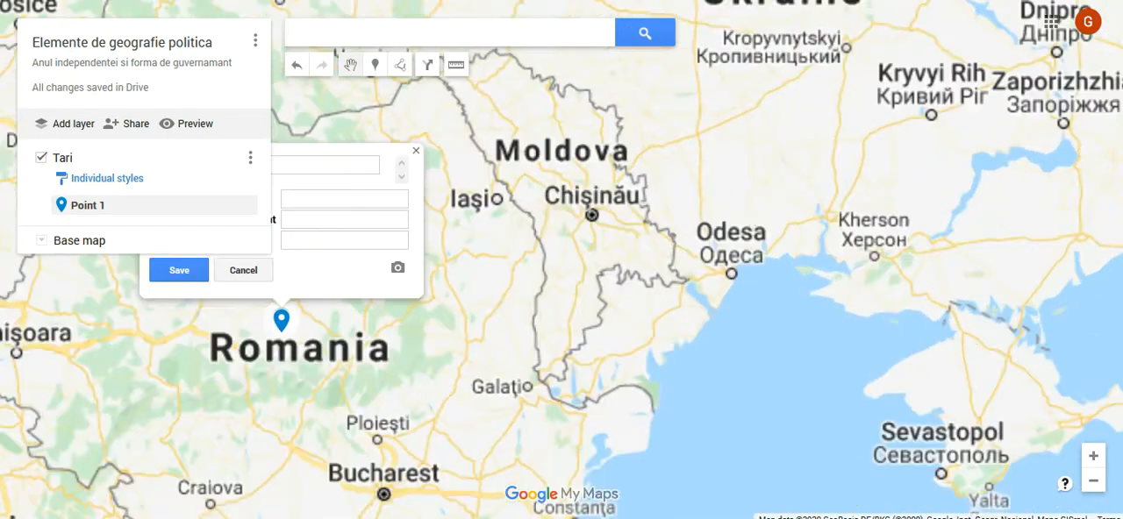
{"action": "scroll", "coordinate": [760, 187], "scroll_direction": "down", "scroll_amount": 1}
{"action": "left_click_drag", "start_coordinate": [482, 100], "coordinate": [387, 103]}
{"action": "type", "text": "Romania"}
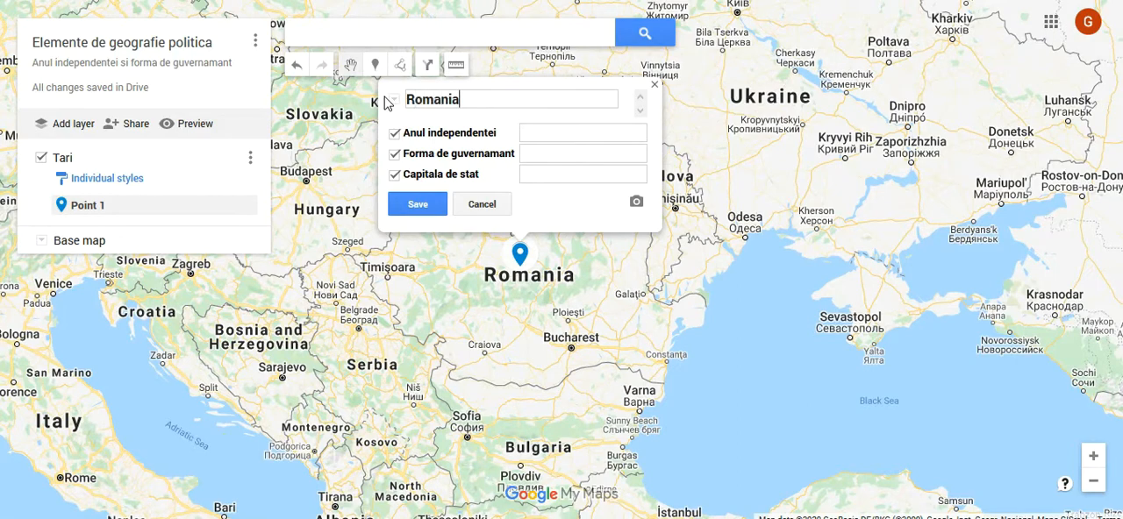
Step: Fill in Romania's independence year 1878, government form "republica semiprezidentiala" and state capital, and save the marker
{"action": "left_click", "coordinate": [525, 133]}
{"action": "left_click", "coordinate": [551, 151]}
{"action": "type", "text": "republica semiprez"}
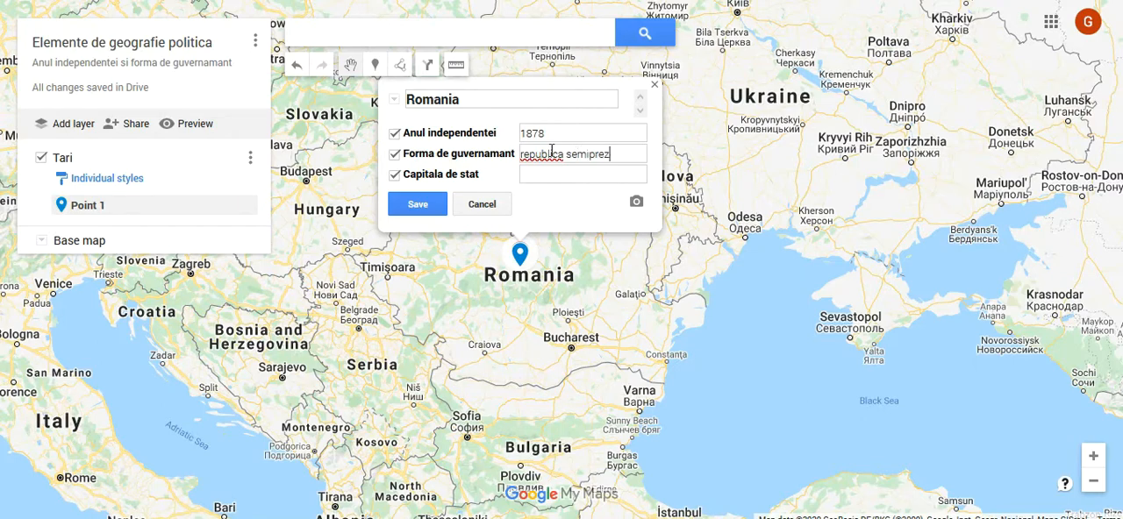
{"action": "type", "text": "identiala"}
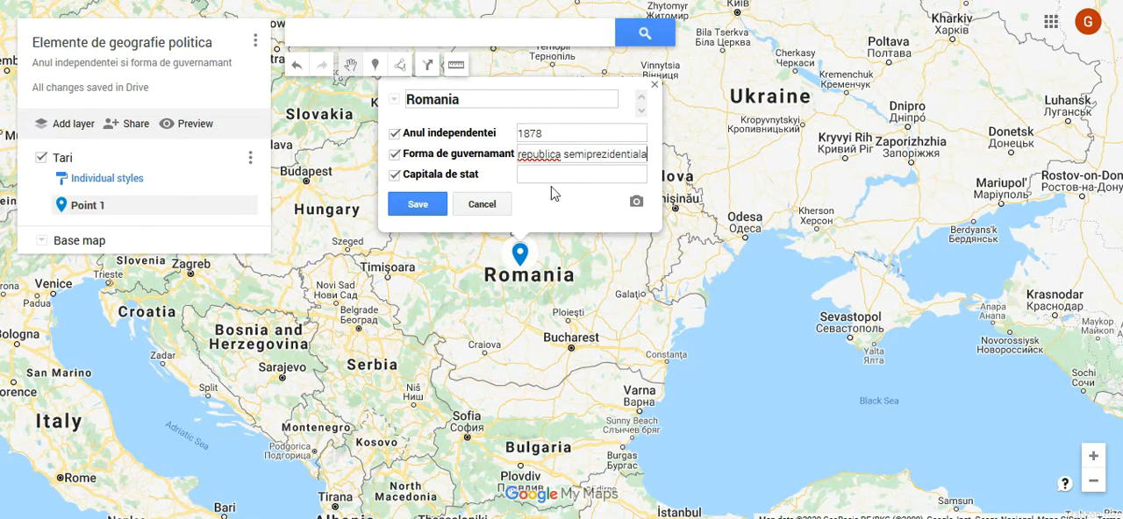
{"action": "left_click", "coordinate": [555, 176]}
{"action": "left_click", "coordinate": [430, 205]}
Step: Review the details of the saved Romania marker on the map and close them
{"action": "left_click", "coordinate": [632, 282]}
{"action": "left_click", "coordinate": [521, 264]}
{"action": "left_click", "coordinate": [776, 242]}
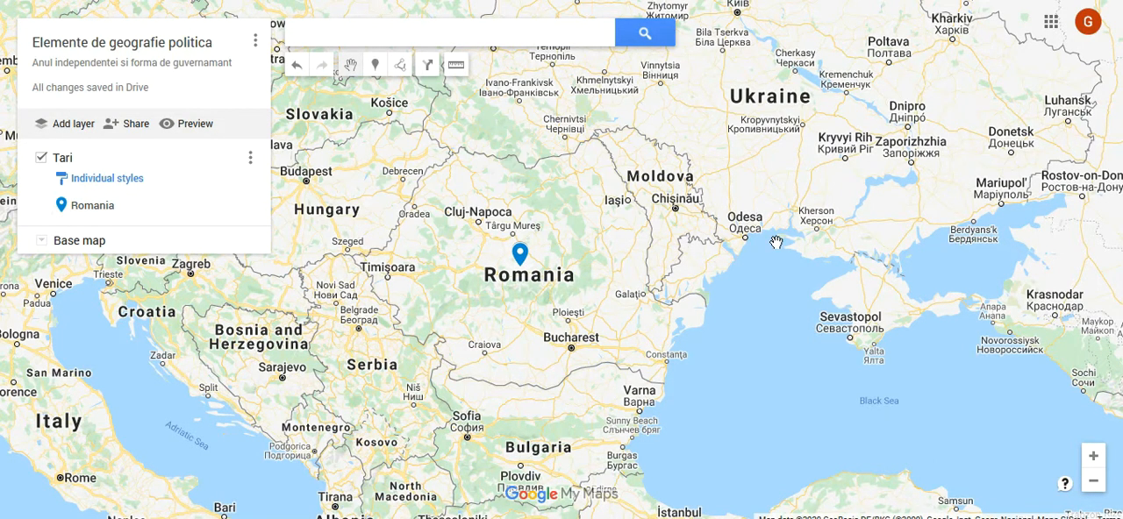
Step: Place a second marker on the United States in the Tari layer and name it "Statele Unite ale Americii"
{"action": "scroll", "coordinate": [777, 242], "scroll_direction": "down", "scroll_amount": 5}
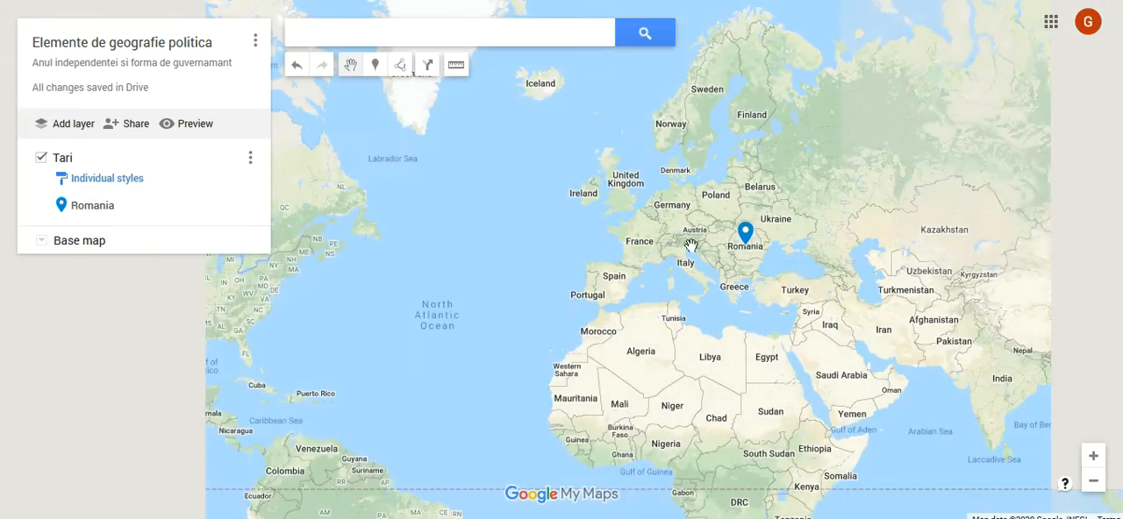
{"action": "scroll", "coordinate": [759, 263], "scroll_direction": "down", "scroll_amount": 1}
{"action": "left_click", "coordinate": [376, 66]}
{"action": "scroll", "coordinate": [453, 263], "scroll_direction": "up", "scroll_amount": 2}
{"action": "left_click", "coordinate": [452, 260]}
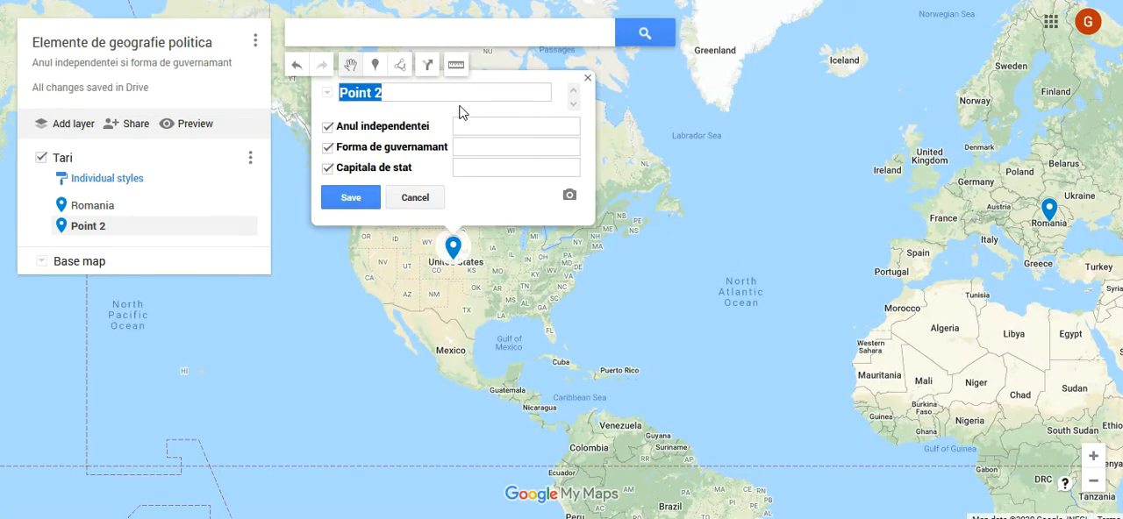
{"action": "left_click", "coordinate": [383, 94]}
{"action": "left_click_drag", "start_coordinate": [384, 95], "coordinate": [337, 94]}
{"action": "type", "text": "Statele U"}
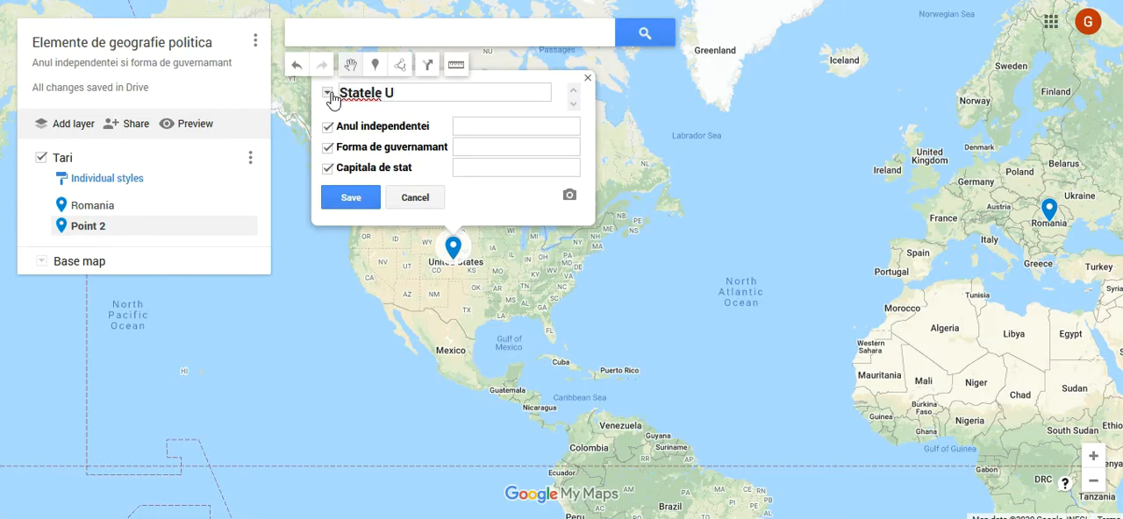
{"action": "type", "text": "nite ale Americii"}
Step: Fill in the United States marker's independence year 1776, government form "republica prezidentiala" and capital Washington, and save it
{"action": "left_click", "coordinate": [493, 124]}
{"action": "type", "text": "1776"}
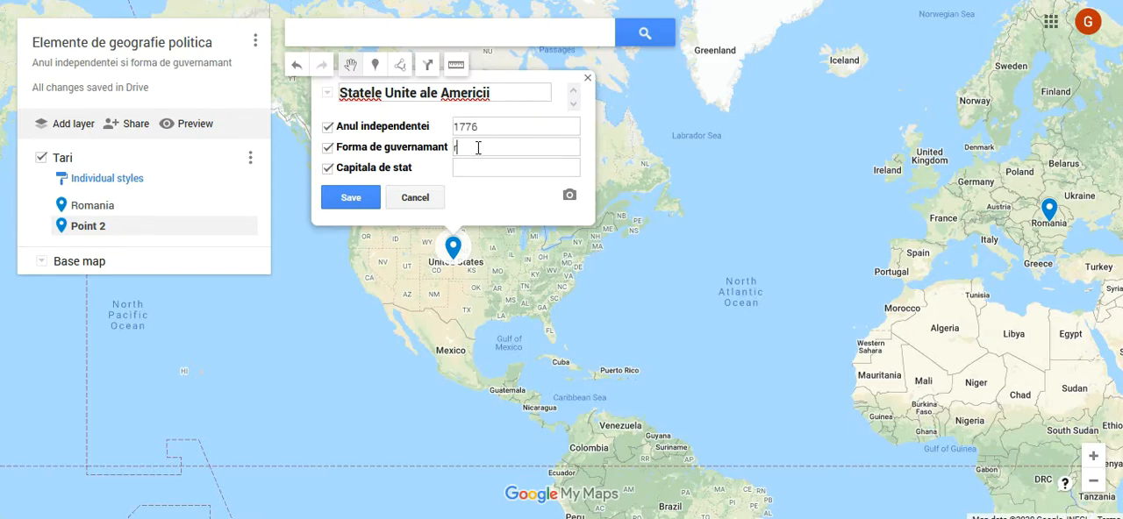
{"action": "left_click", "coordinate": [478, 147]}
{"action": "type", "text": "republica prezidentiala"}
{"action": "left_click", "coordinate": [504, 166]}
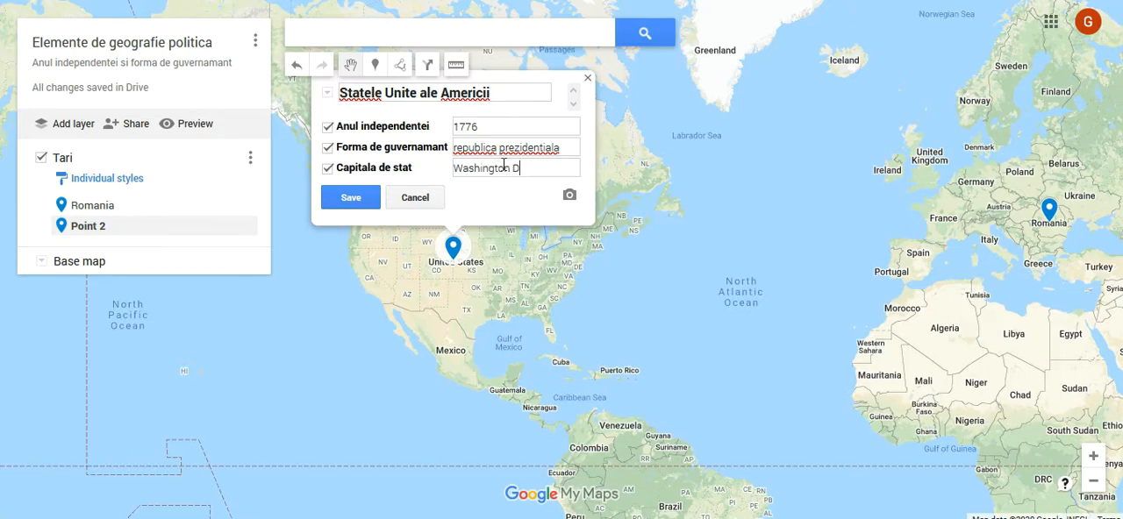
{"action": "left_click", "coordinate": [351, 197]}
Step: Style the Tari layer's markers by Anul independentei, using ranges with the white-to-green colour gradient
{"action": "scroll", "coordinate": [382, 342], "scroll_direction": "down", "scroll_amount": 1}
{"action": "left_click", "coordinate": [123, 180]}
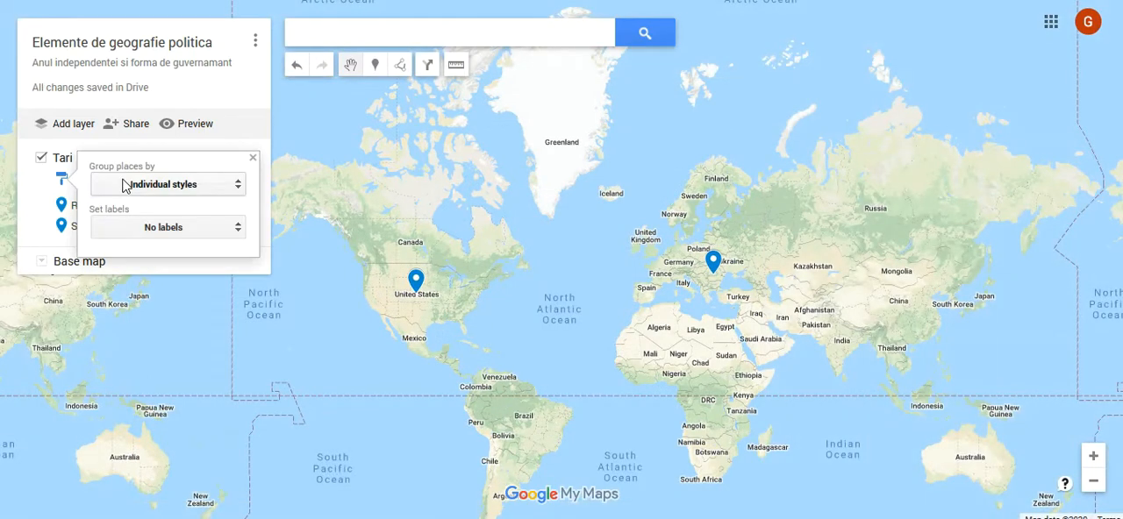
{"action": "left_click", "coordinate": [193, 186]}
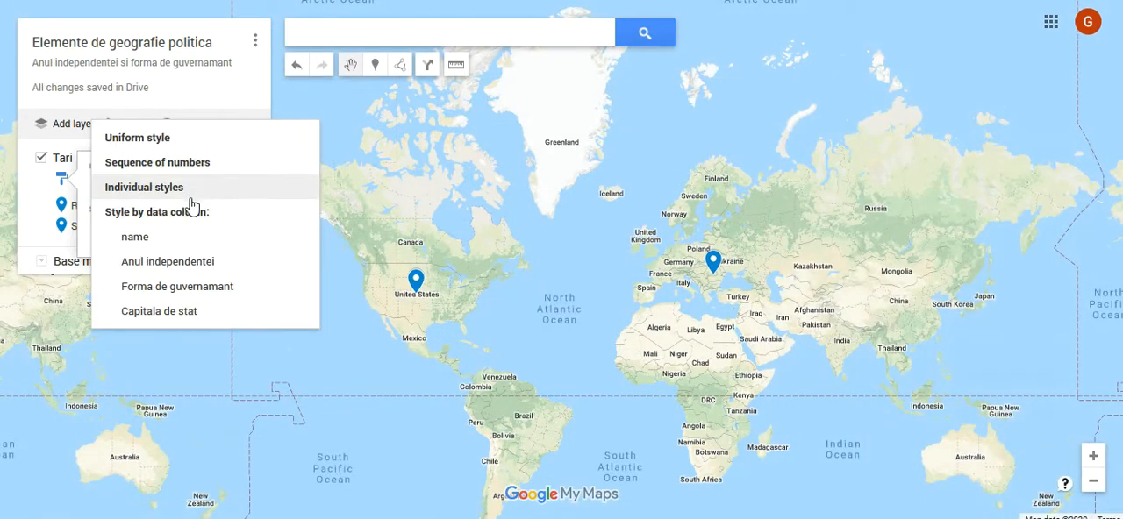
{"action": "left_click", "coordinate": [171, 267]}
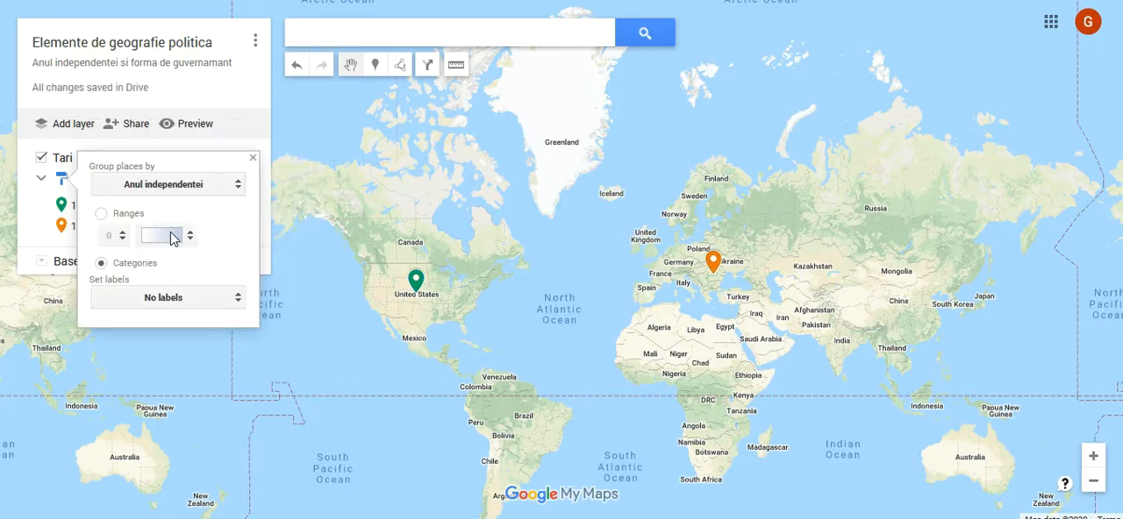
{"action": "left_click", "coordinate": [101, 214]}
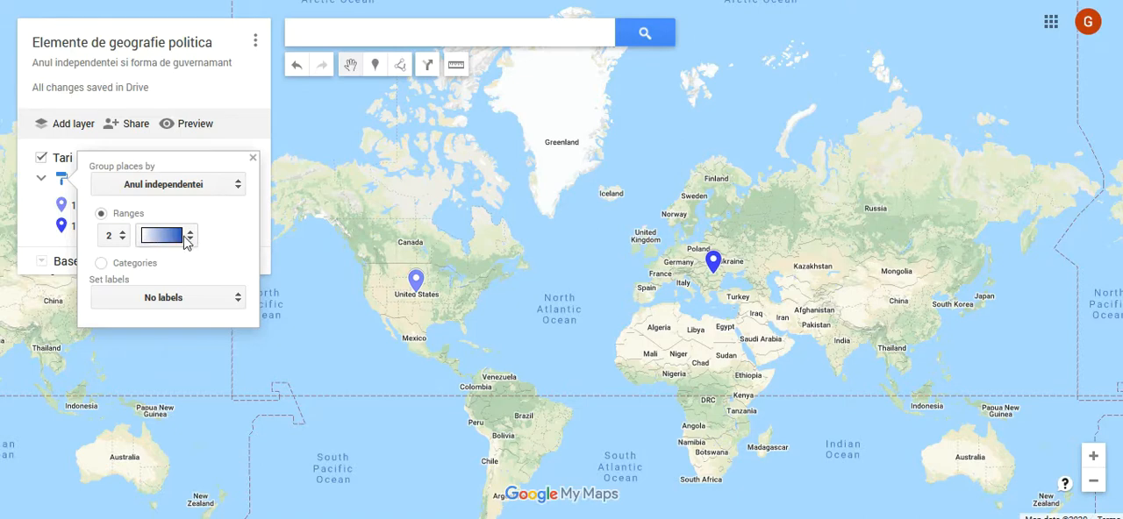
{"action": "left_click", "coordinate": [186, 237]}
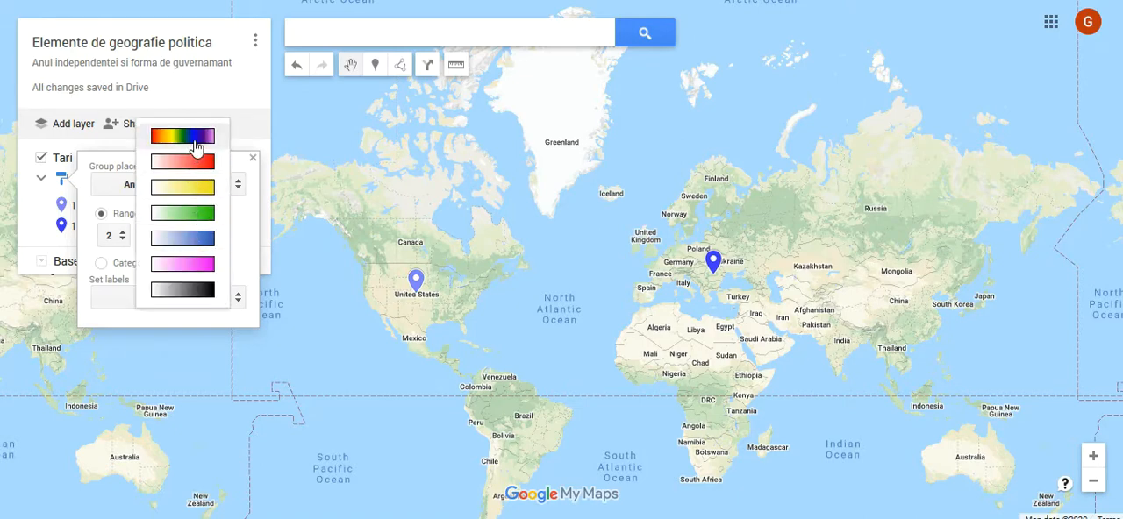
{"action": "left_click", "coordinate": [198, 214]}
Step: Label the Tari markers with their name and close the layer's style settings
{"action": "left_click", "coordinate": [178, 303]}
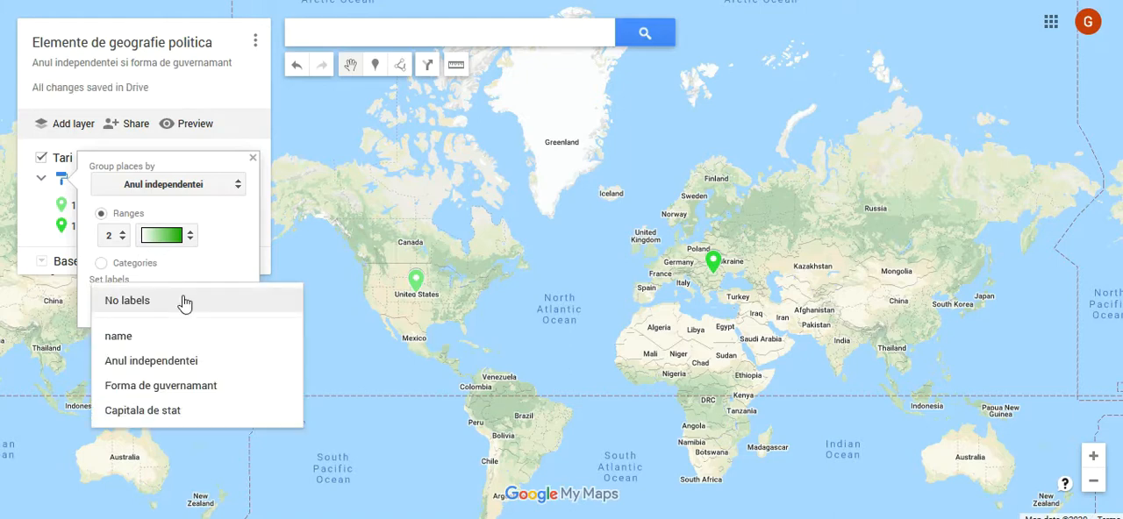
{"action": "left_click", "coordinate": [180, 341]}
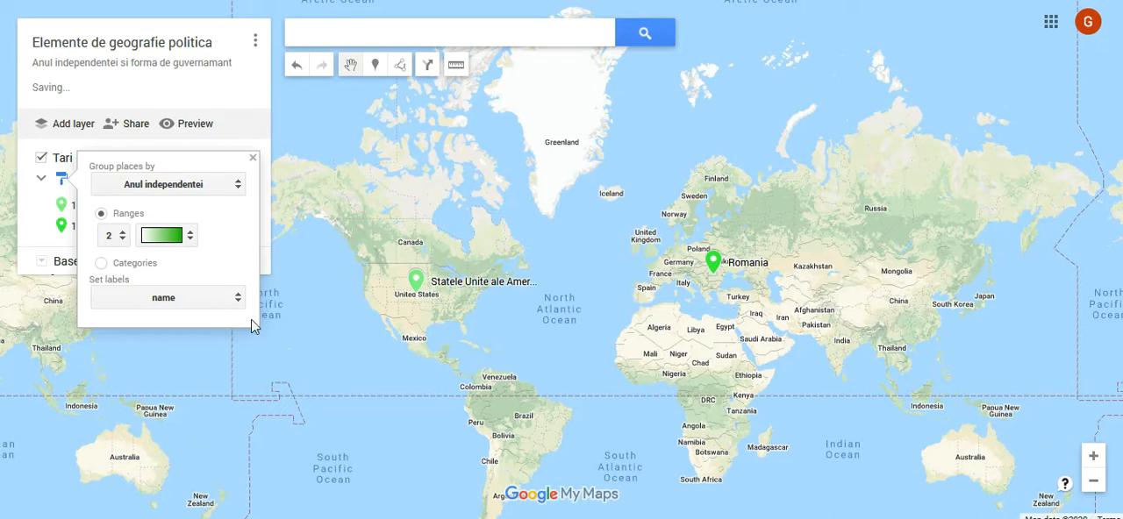
{"action": "left_click", "coordinate": [290, 328]}
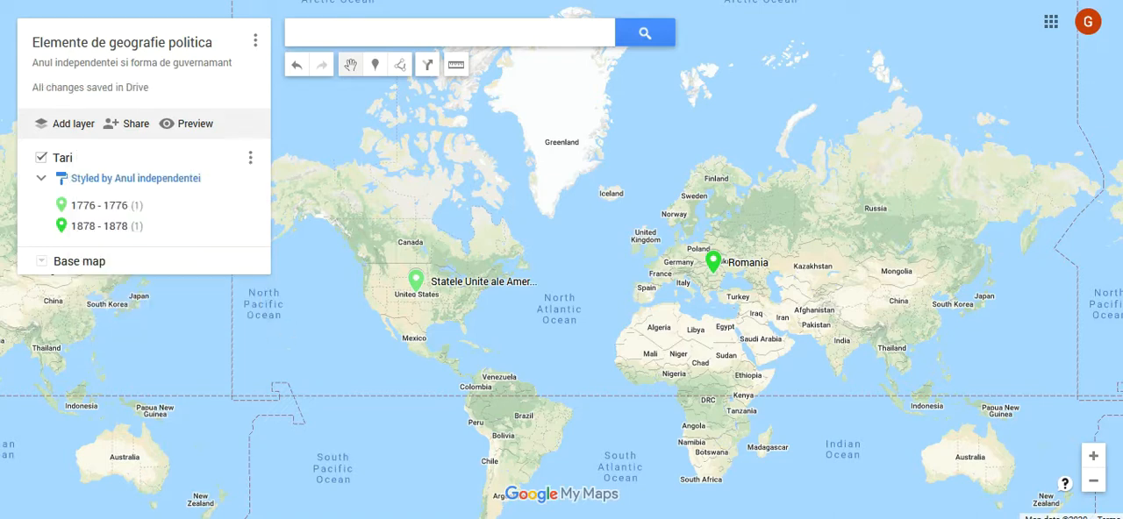
Step: Change the base map to the dark blue style
{"action": "left_click", "coordinate": [41, 261]}
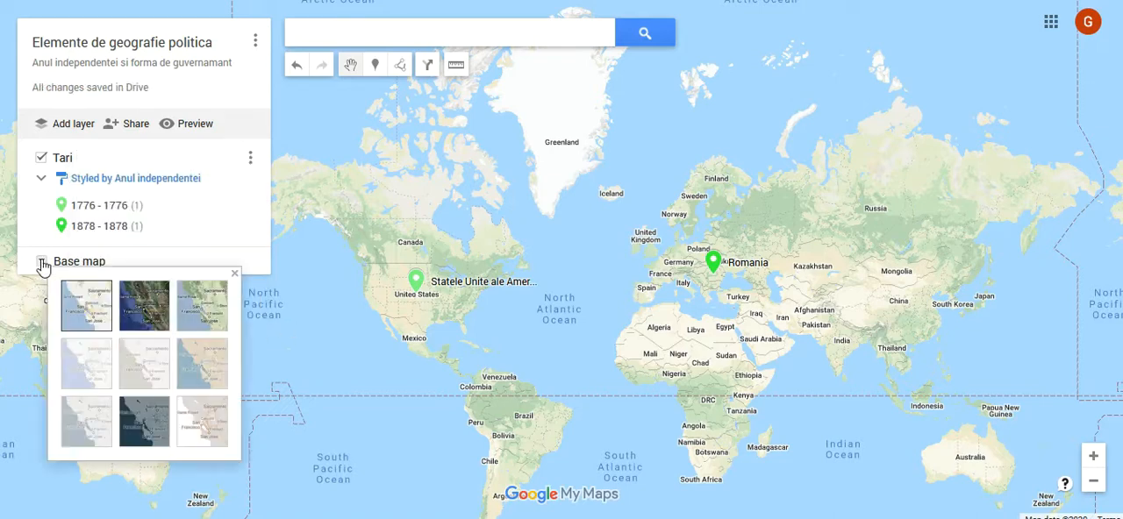
{"action": "left_click", "coordinate": [141, 430]}
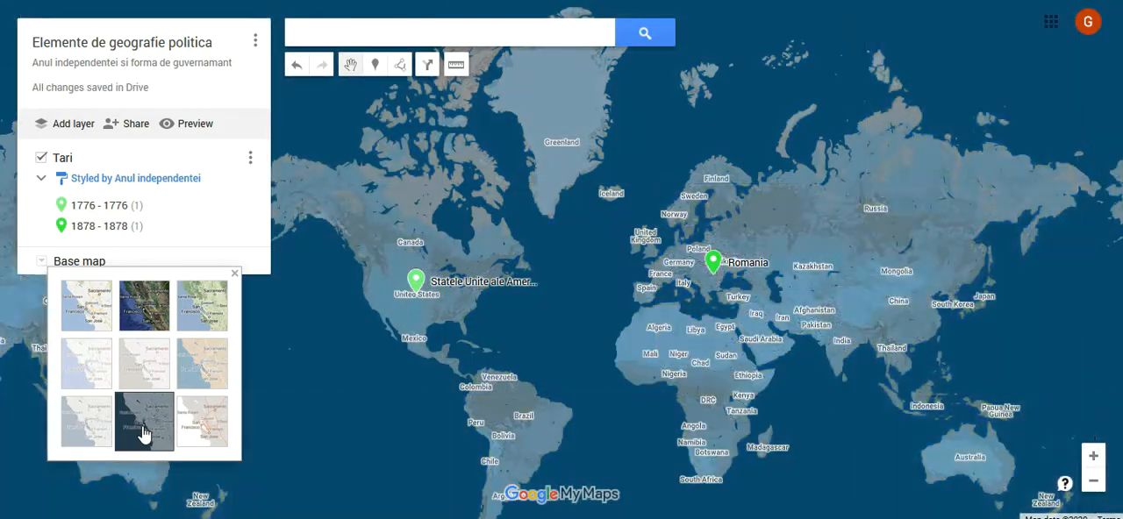
{"action": "scroll", "coordinate": [719, 282], "scroll_direction": "up", "scroll_amount": 1}
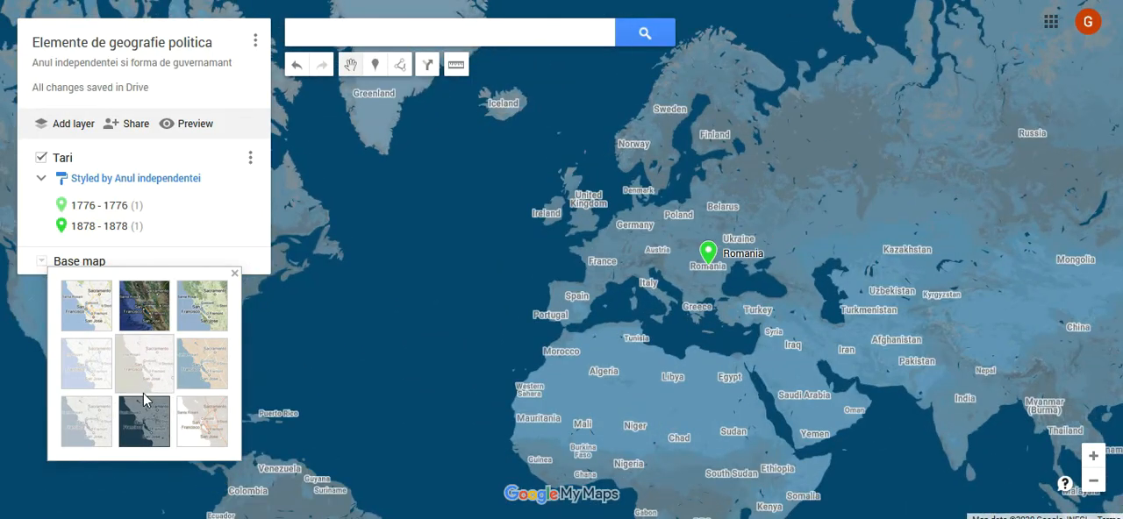
{"action": "scroll", "coordinate": [656, 314], "scroll_direction": "down", "scroll_amount": 1}
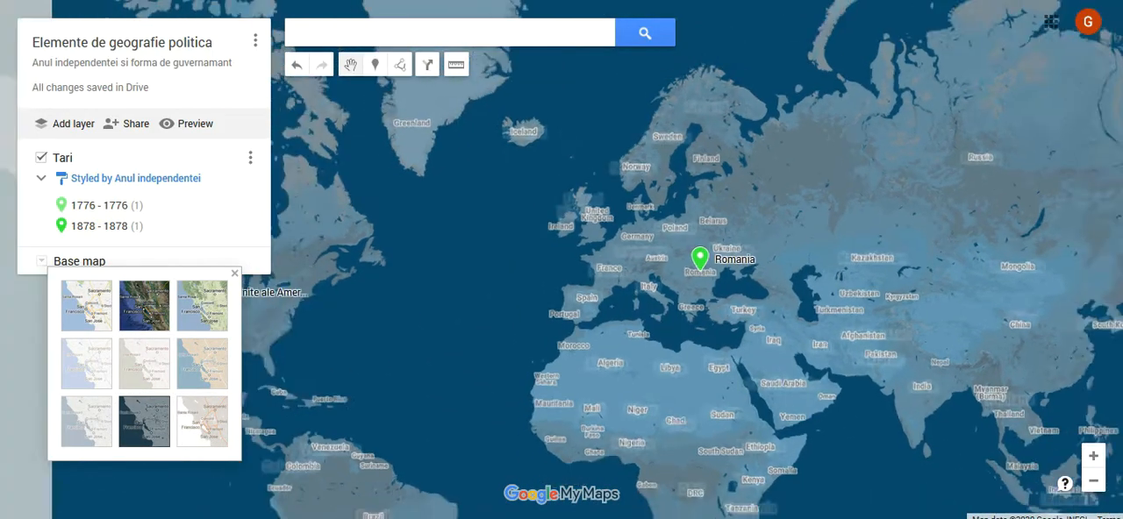
Step: Review the Romania marker's details on the restyled map and close them
{"action": "left_click", "coordinate": [683, 278]}
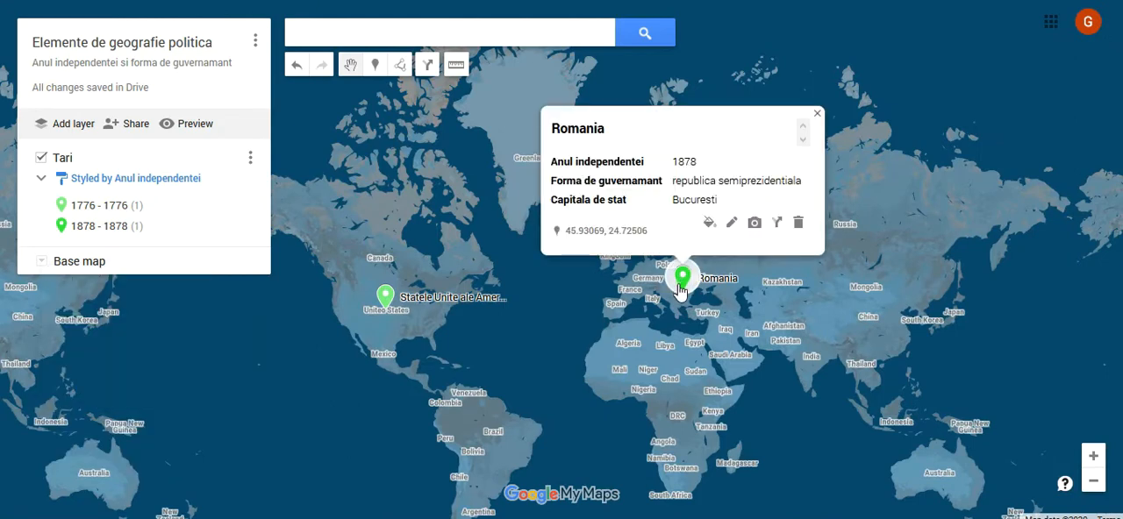
{"action": "left_click", "coordinate": [547, 314]}
{"action": "left_click_drag", "start_coordinate": [545, 384], "coordinate": [536, 301]}
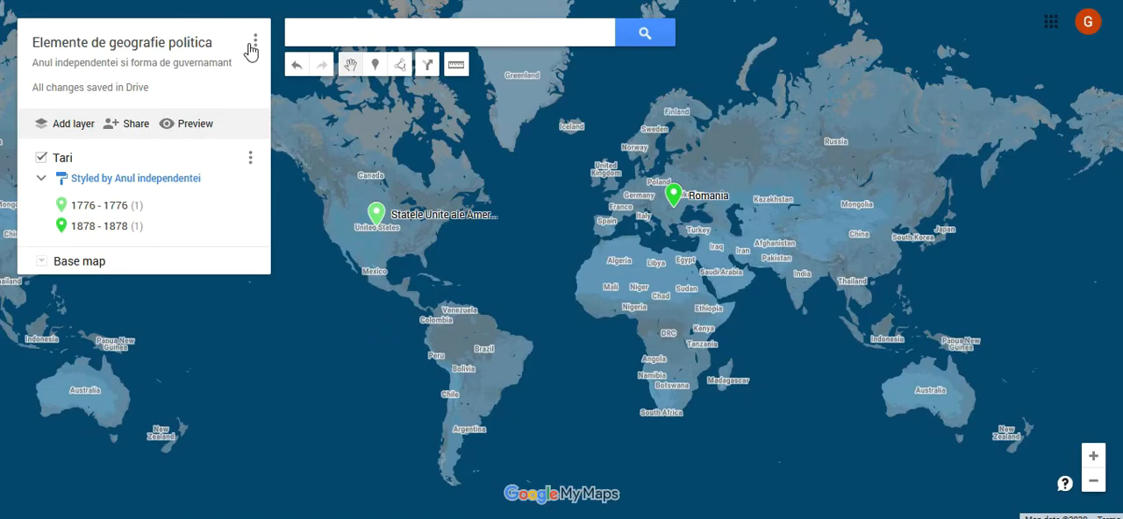
Step: Preview the map in view-only mode, check Romania's details there, and open the sharing option
{"action": "left_click", "coordinate": [198, 123]}
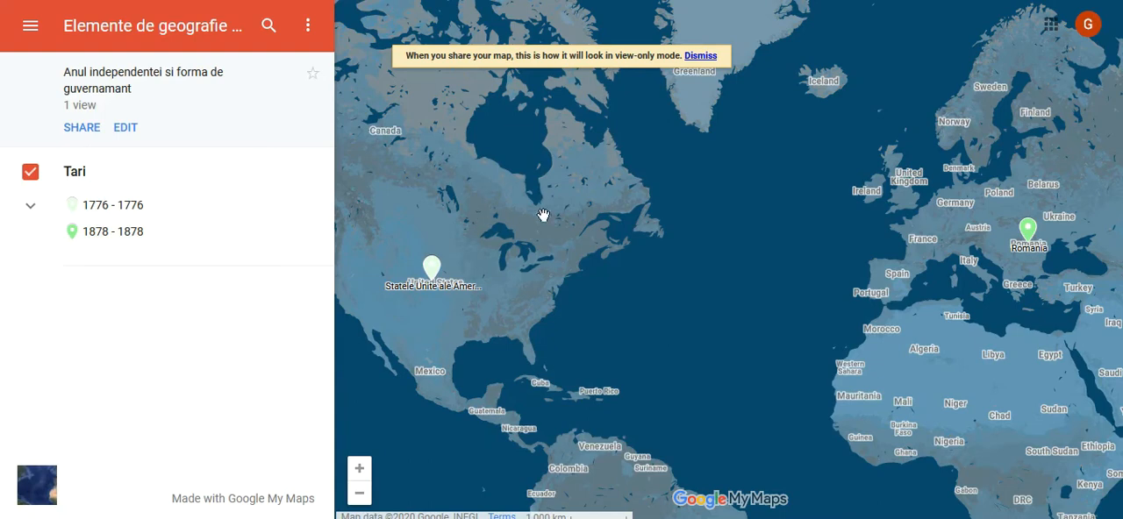
{"action": "scroll", "coordinate": [598, 209], "scroll_direction": "down", "scroll_amount": 1}
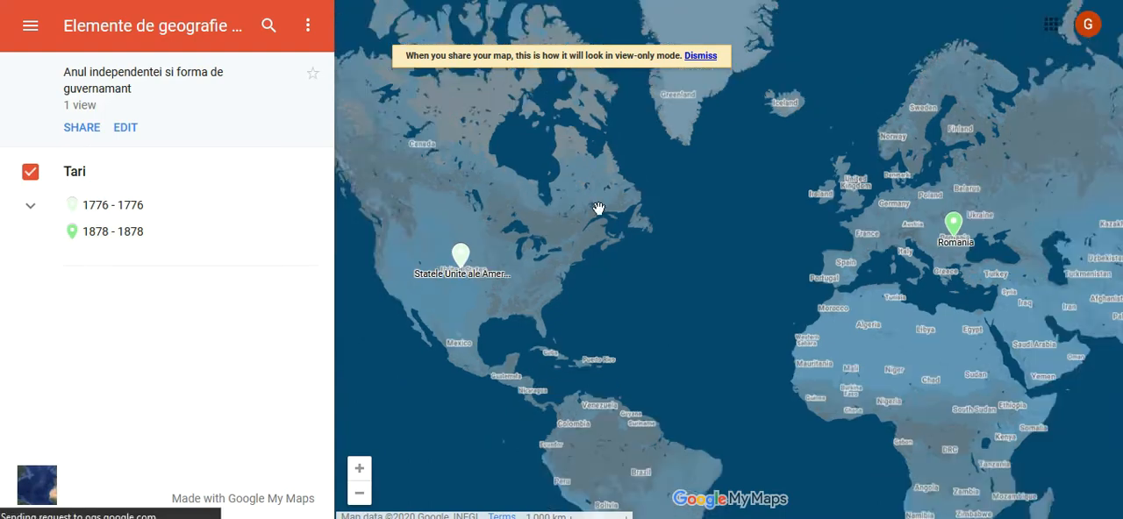
{"action": "left_click", "coordinate": [808, 221]}
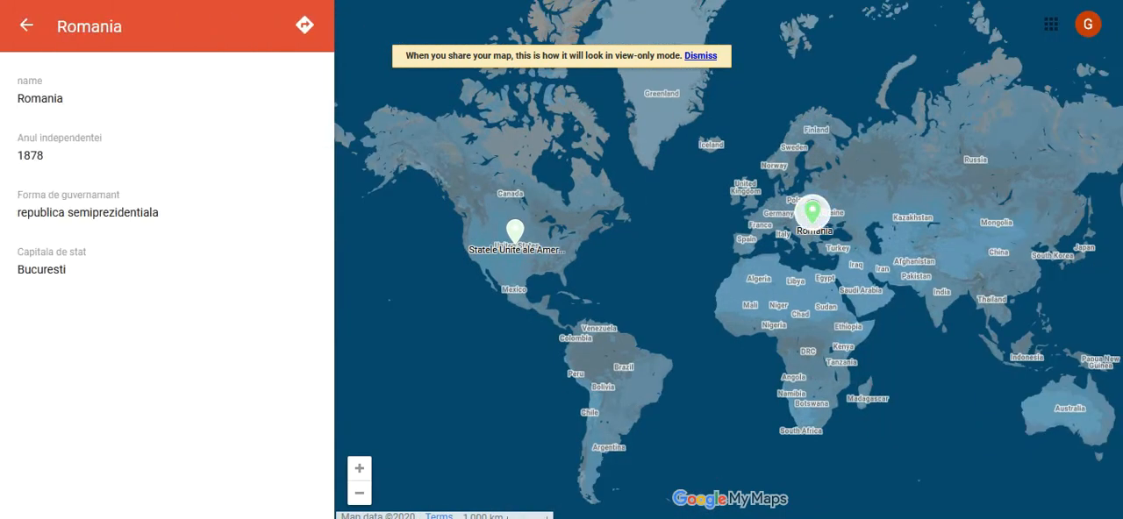
{"action": "left_click", "coordinate": [19, 30]}
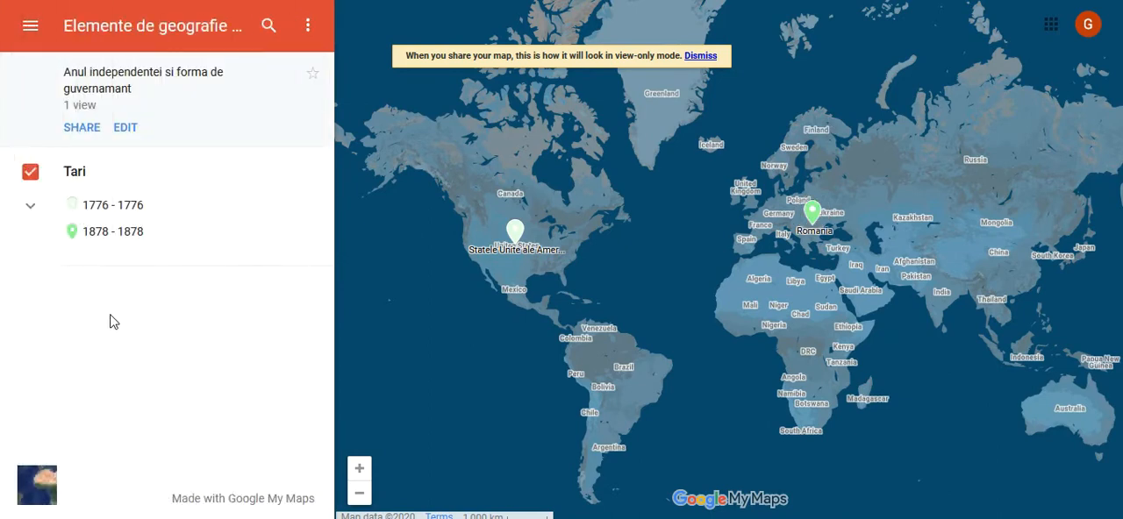
{"action": "left_click", "coordinate": [80, 131]}
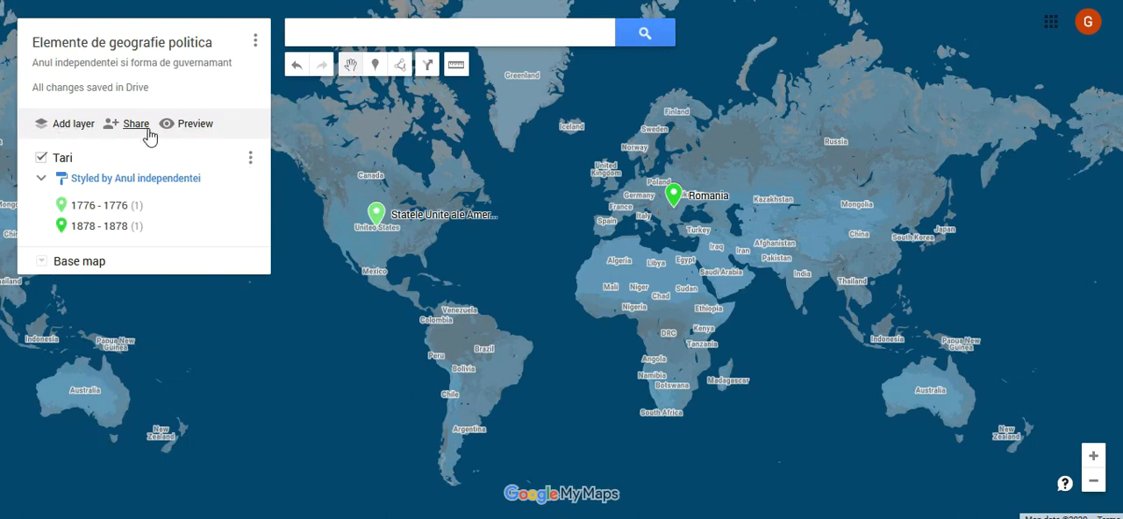
Step: Export the entire map as a KMZ file and choose to save the downloaded file
{"action": "left_click", "coordinate": [255, 41]}
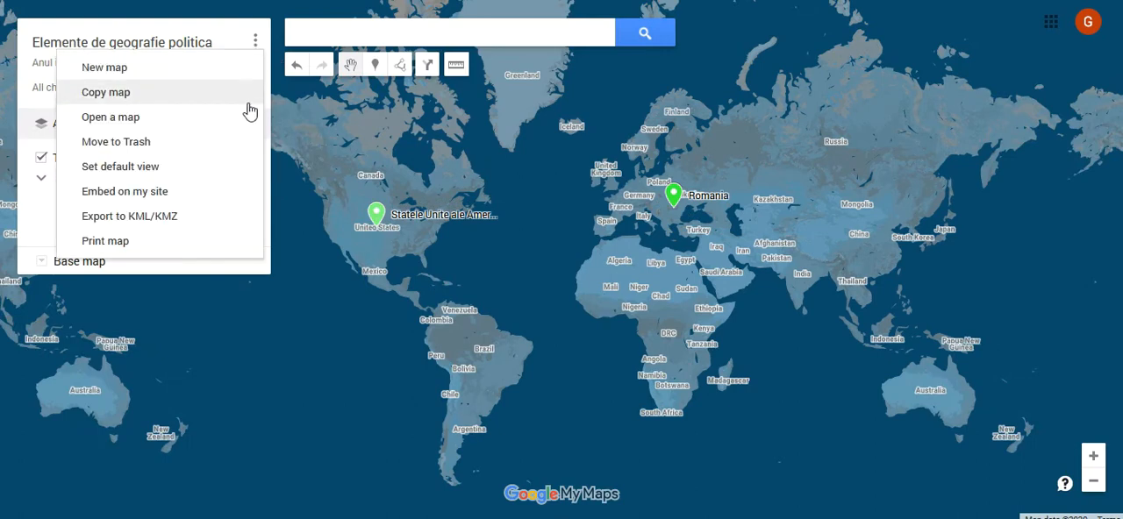
{"action": "left_click", "coordinate": [215, 215]}
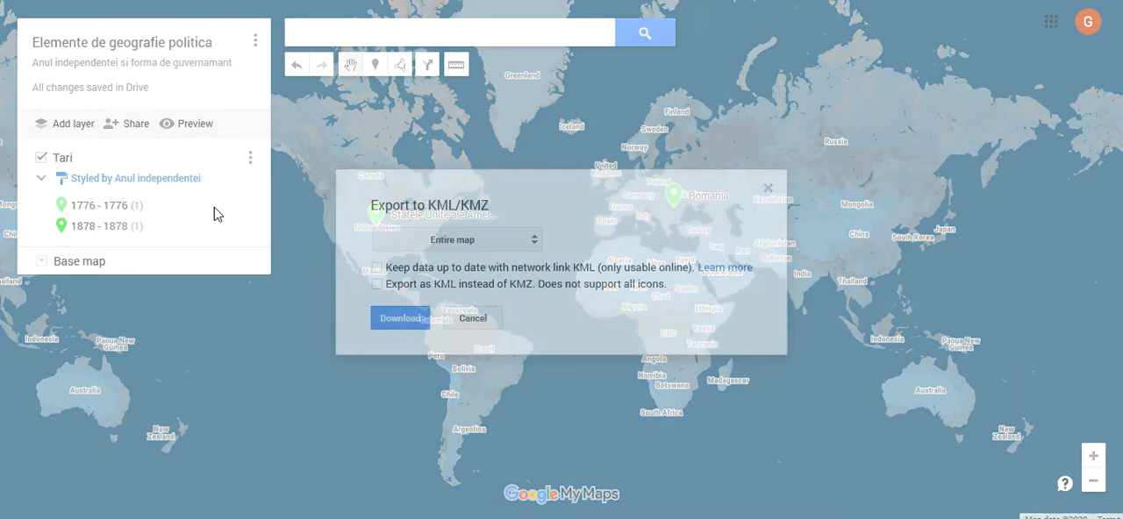
{"action": "left_click", "coordinate": [400, 318]}
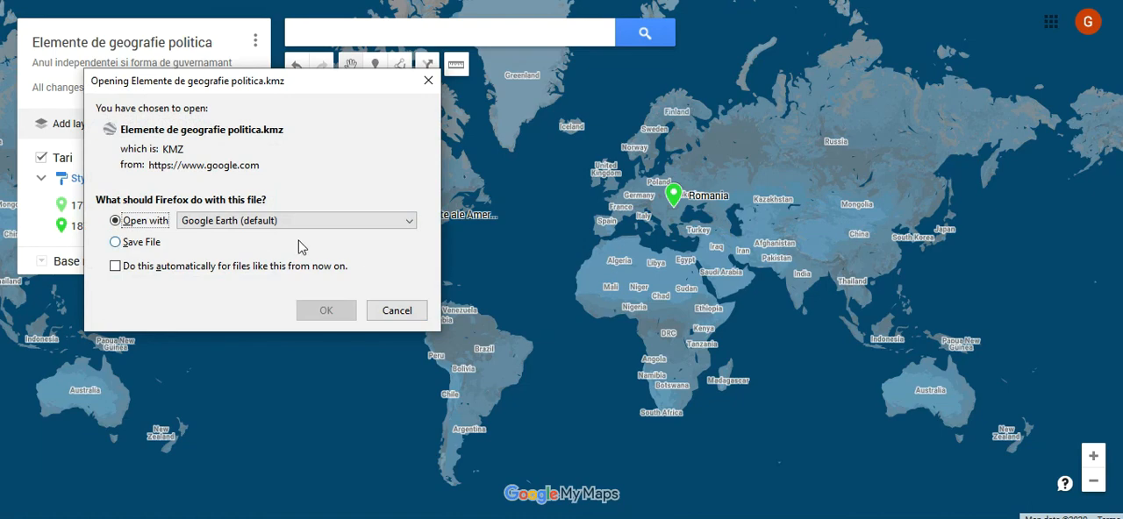
{"action": "left_click", "coordinate": [156, 244]}
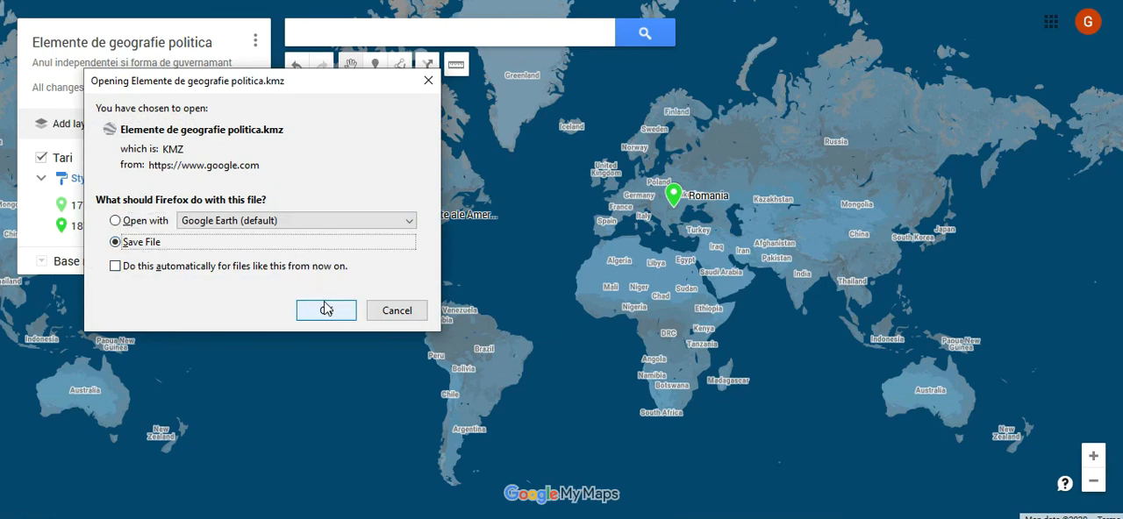